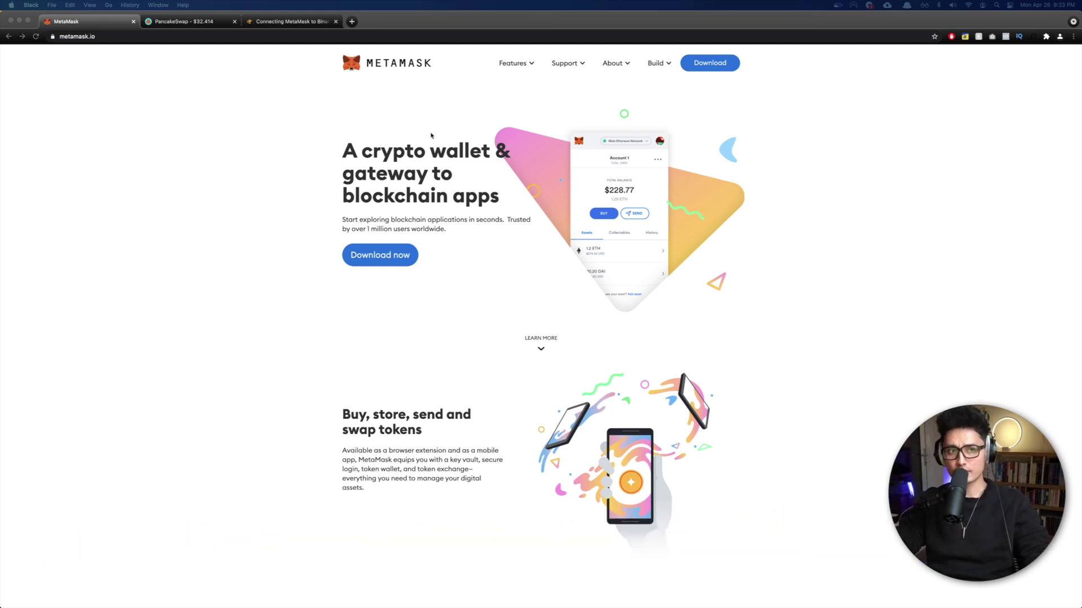
Step: Go from the MetaMask download page to its Chrome Web Store extension listing
{"action": "left_click", "coordinate": [709, 62]}
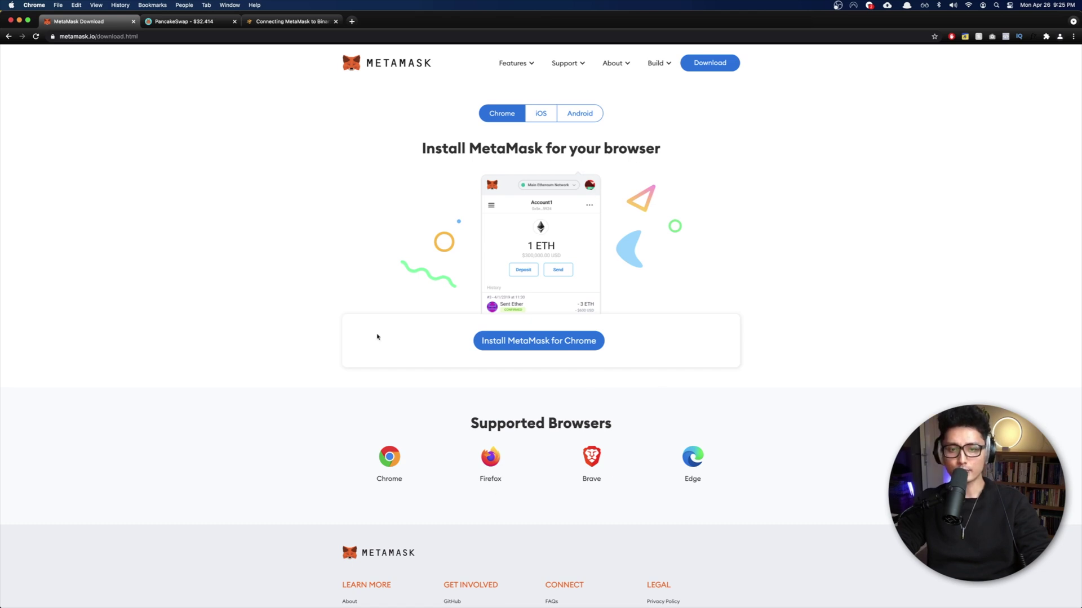
{"action": "mouse_move", "coordinate": [598, 597]}
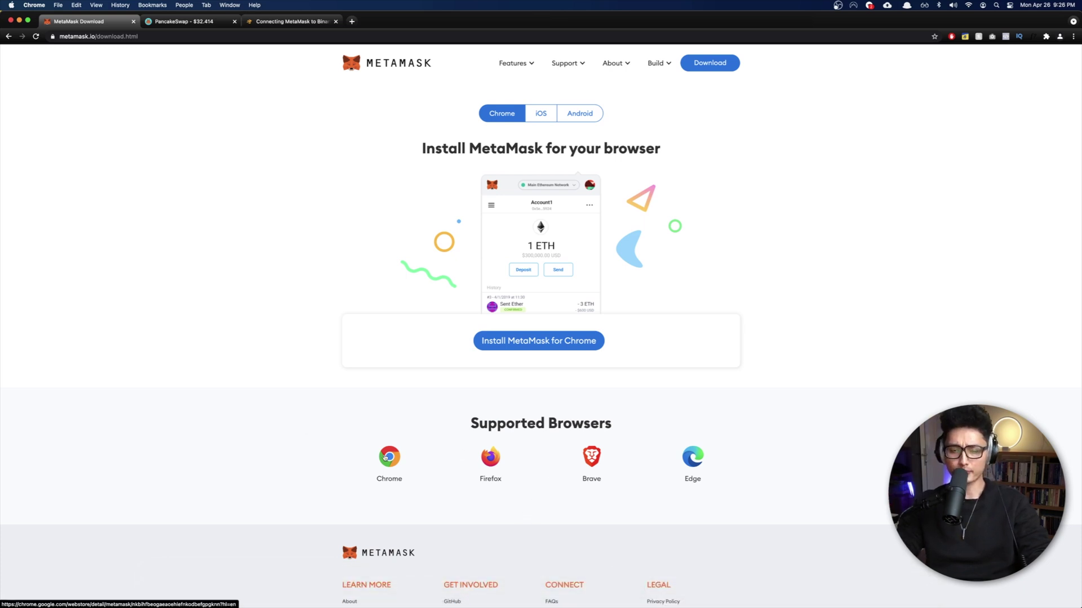
{"action": "left_click", "coordinate": [389, 457]}
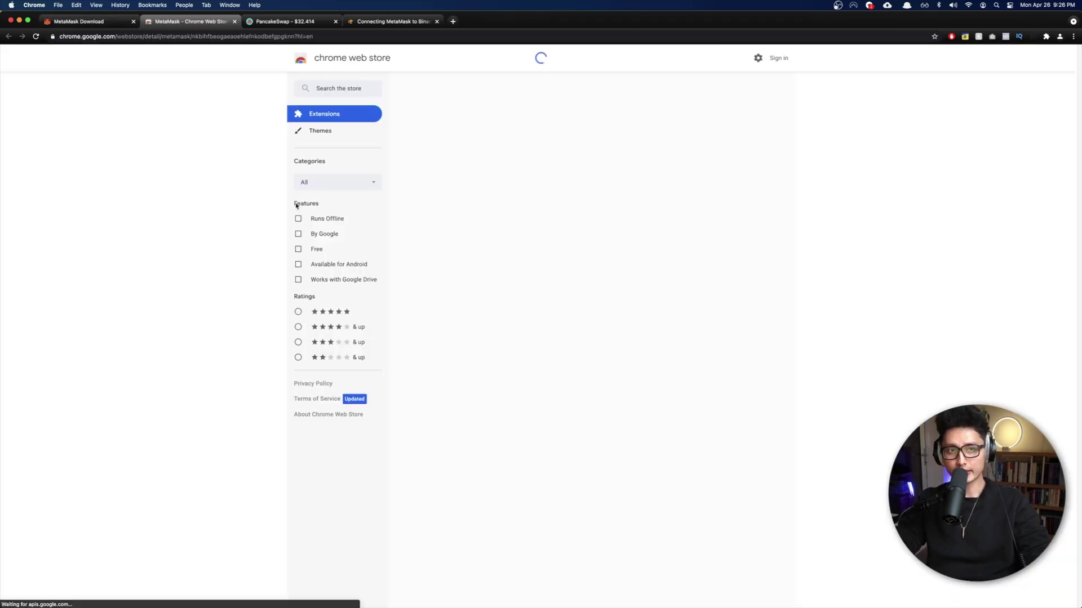
Step: Add the MetaMask extension to Chrome and pin it to the toolbar
{"action": "left_click", "coordinate": [733, 118]}
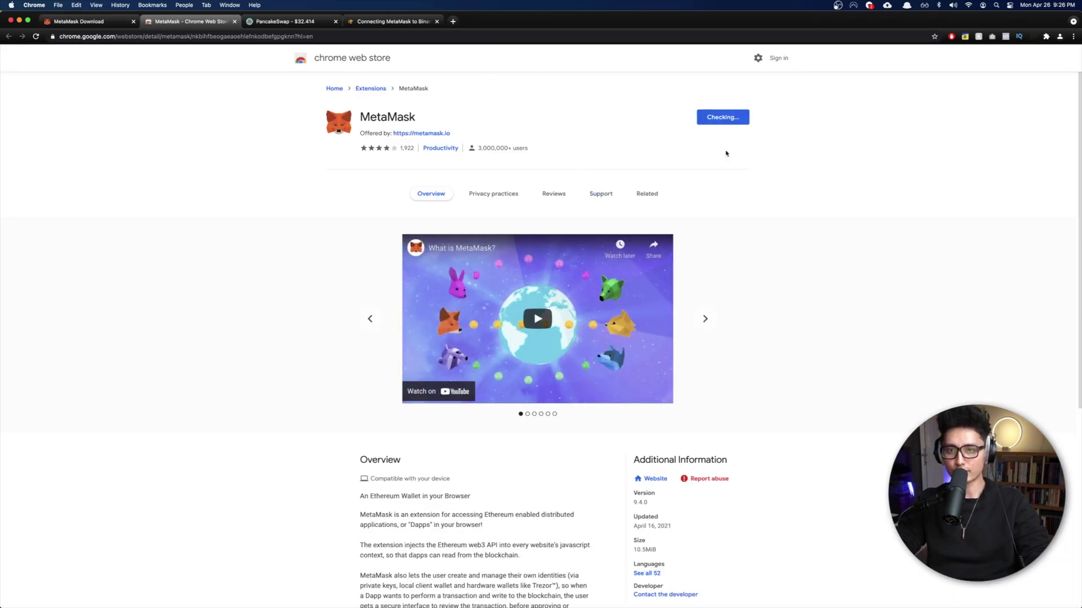
{"action": "left_click", "coordinate": [604, 347]}
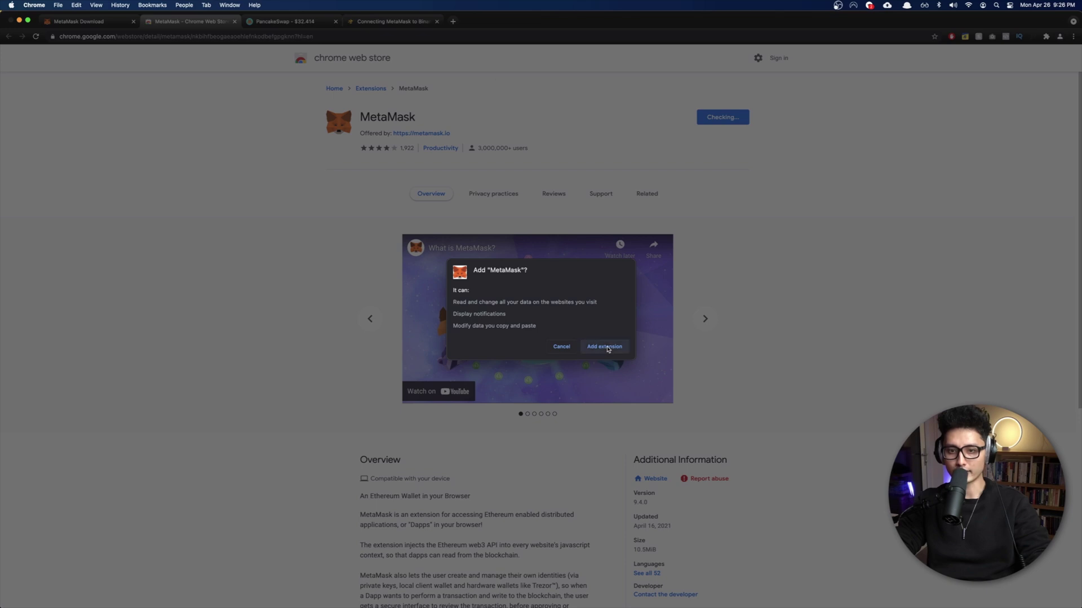
{"action": "left_click", "coordinate": [1047, 38]}
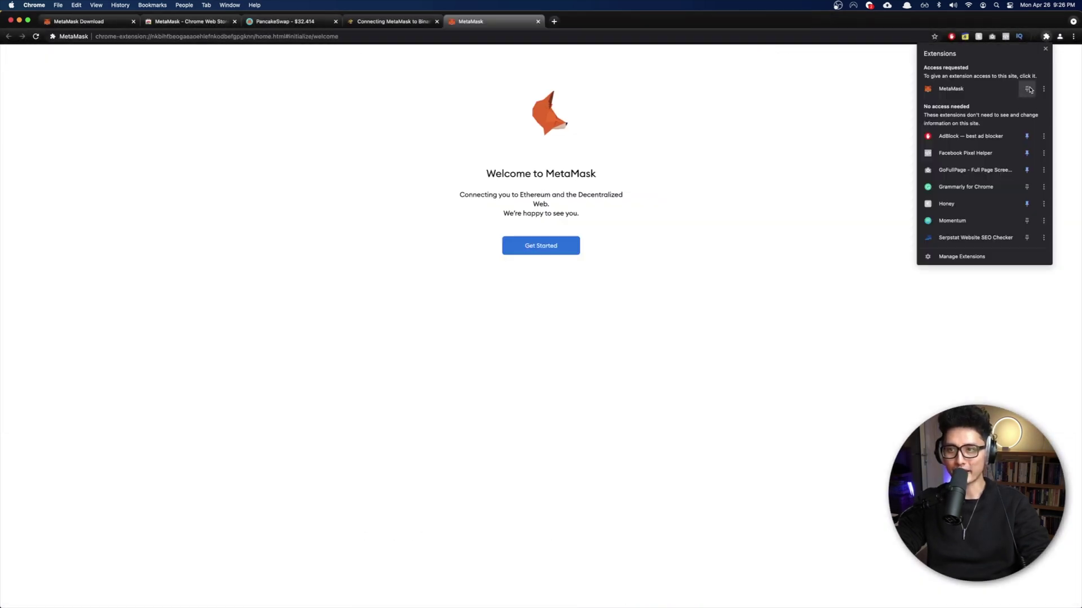
{"action": "left_click", "coordinate": [1028, 89]}
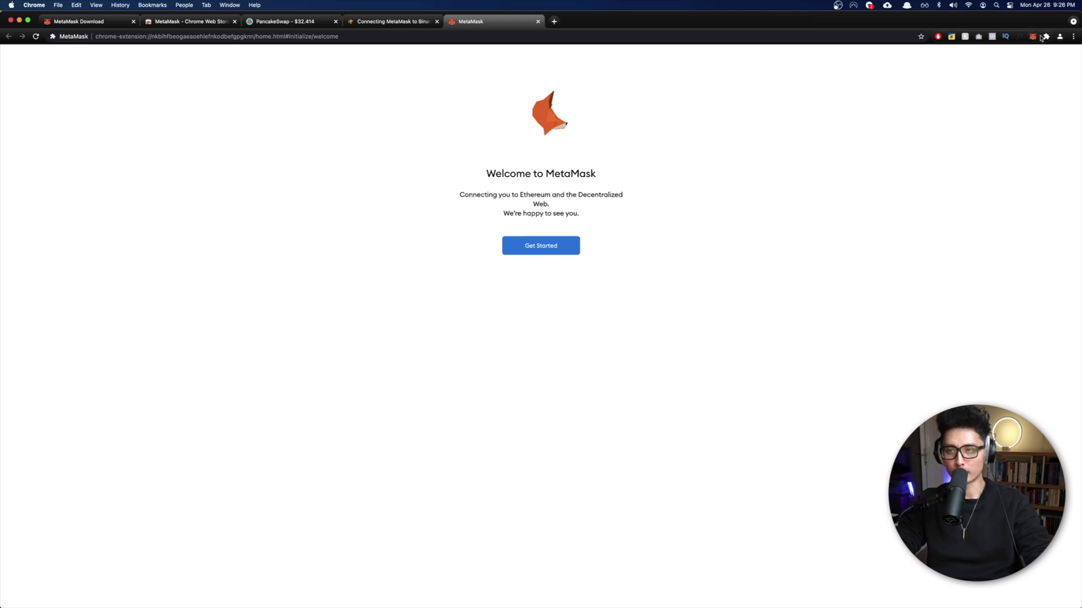
Step: Begin creating a brand-new MetaMask wallet, declining usage data sharing
{"action": "left_click", "coordinate": [538, 247]}
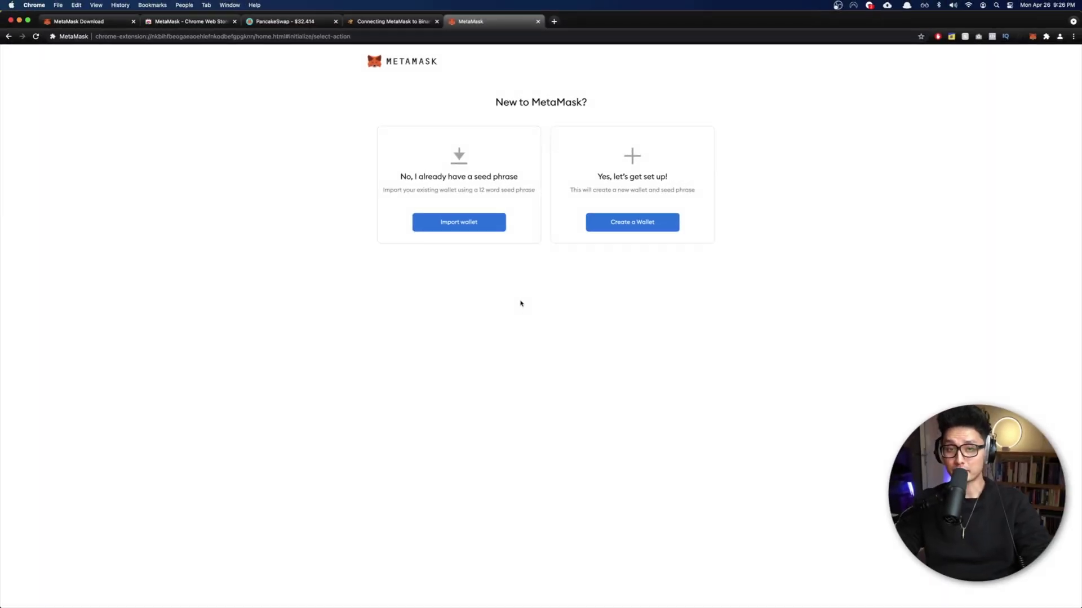
{"action": "left_click", "coordinate": [643, 226]}
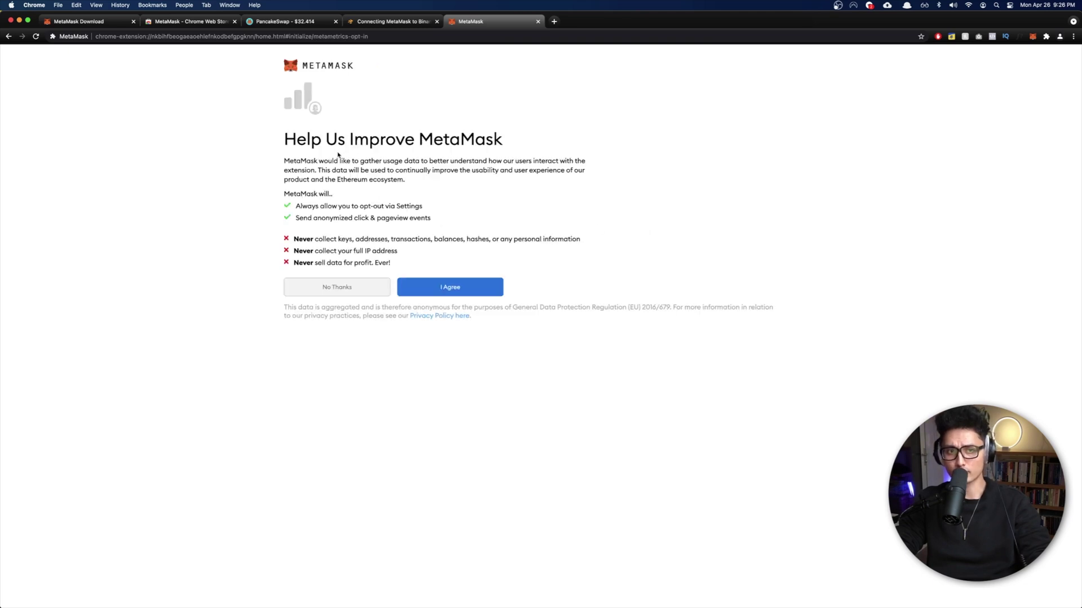
{"action": "left_click", "coordinate": [350, 290]}
Step: Enter and confirm the wallet password, accept the Terms of Use, and create the wallet
{"action": "left_click", "coordinate": [410, 164]}
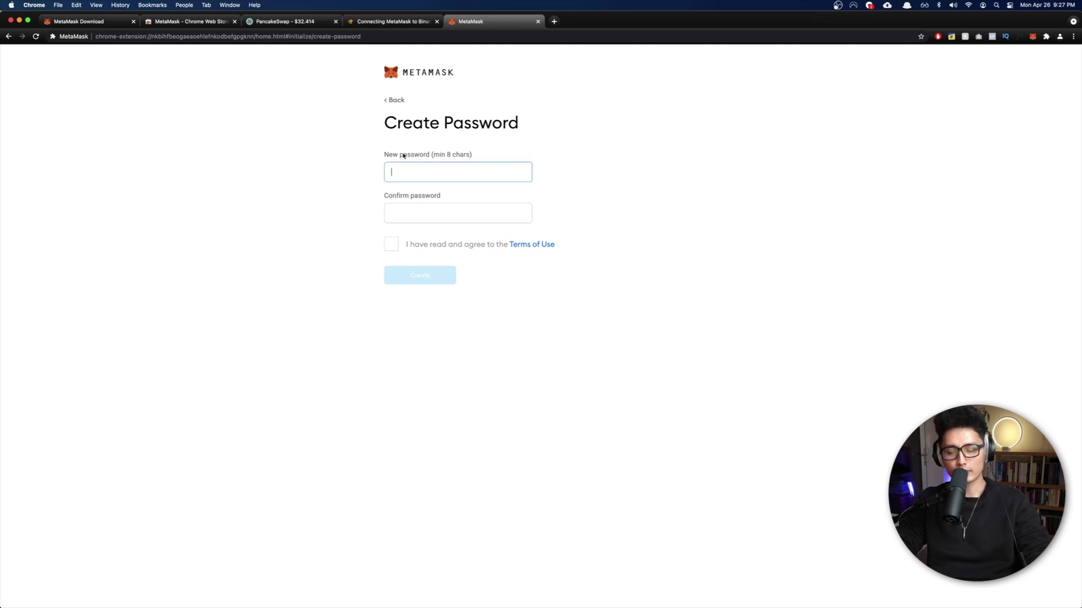
{"action": "type", "text": "123456789012"}
{"action": "left_click", "coordinate": [428, 222]}
{"action": "type", "text": "1234567890"}
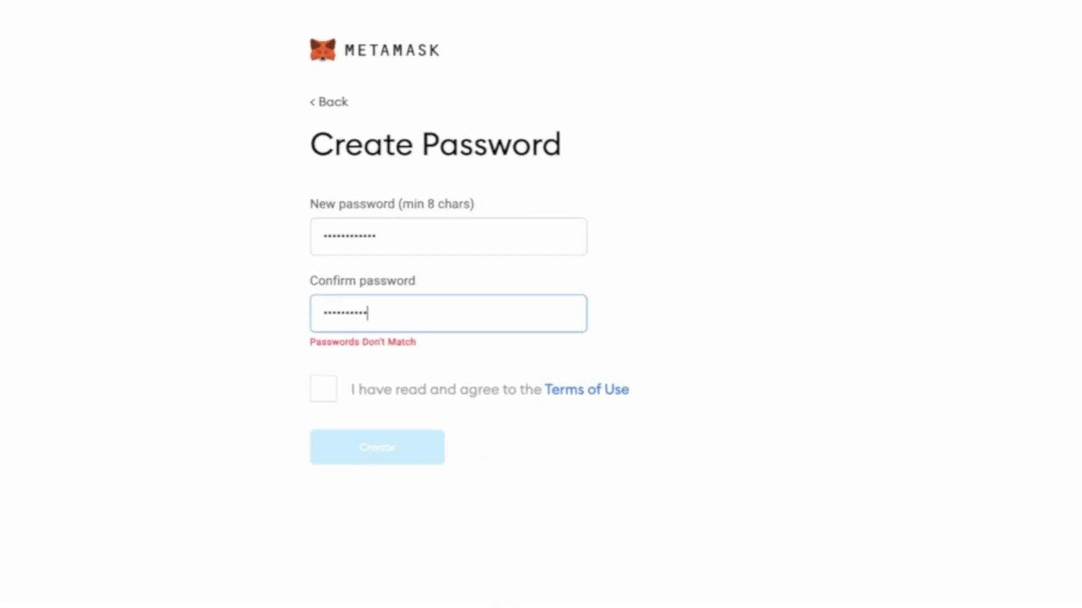
{"action": "type", "text": "12"}
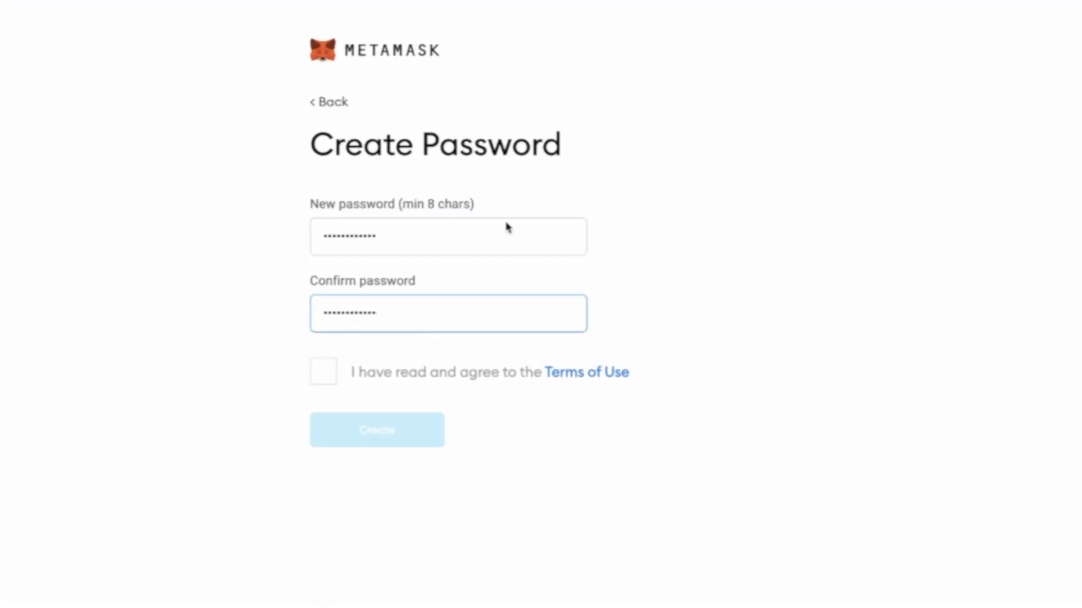
{"action": "left_click", "coordinate": [332, 373]}
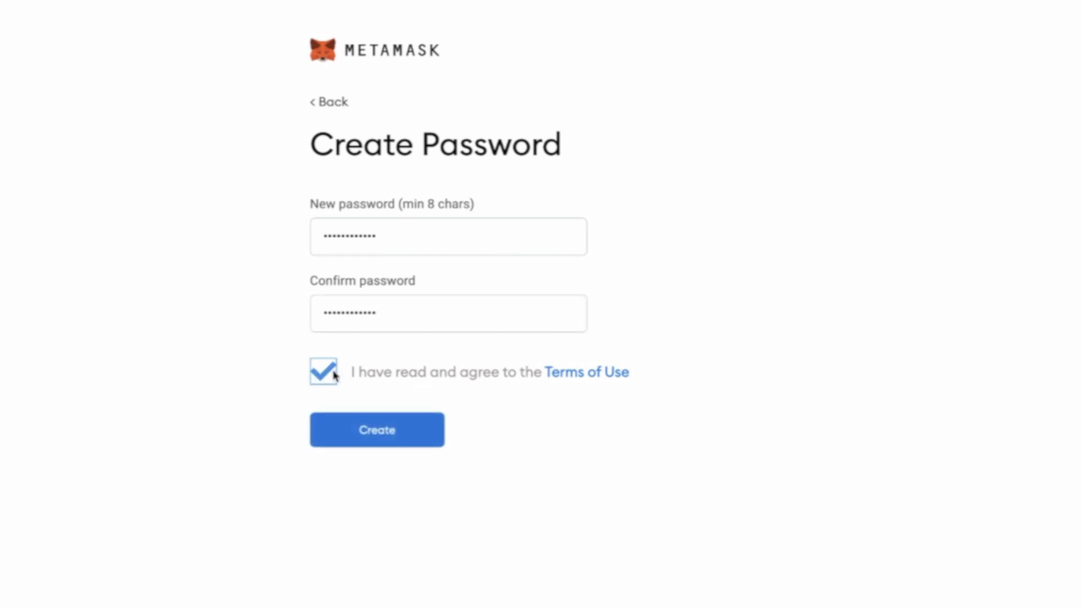
{"action": "left_click", "coordinate": [379, 434]}
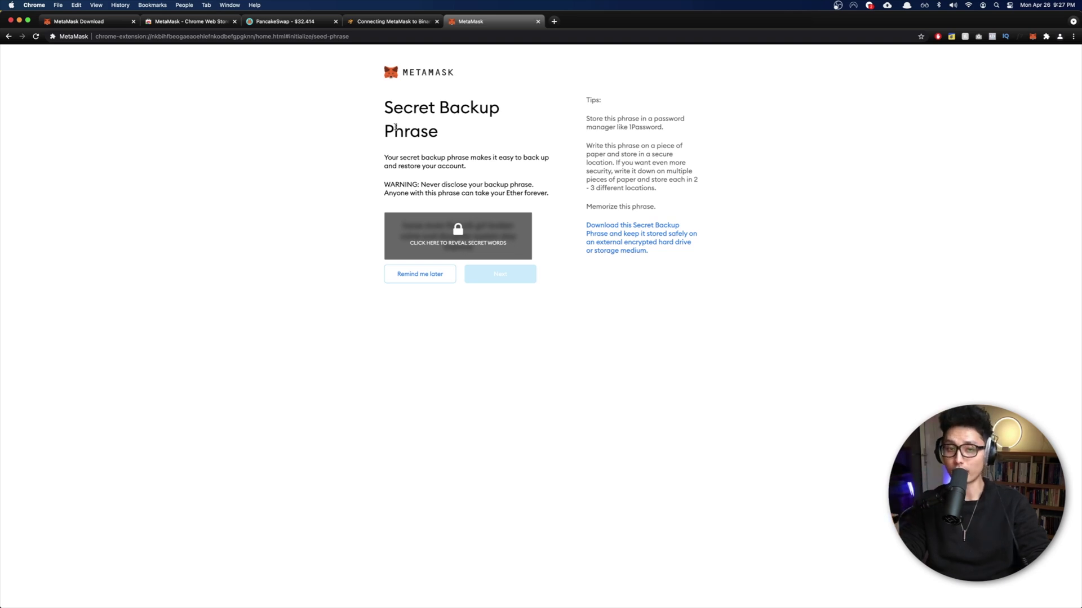
Step: Reveal the secret backup phrase, download it as a text file, and continue to confirmation
{"action": "left_click", "coordinate": [449, 249]}
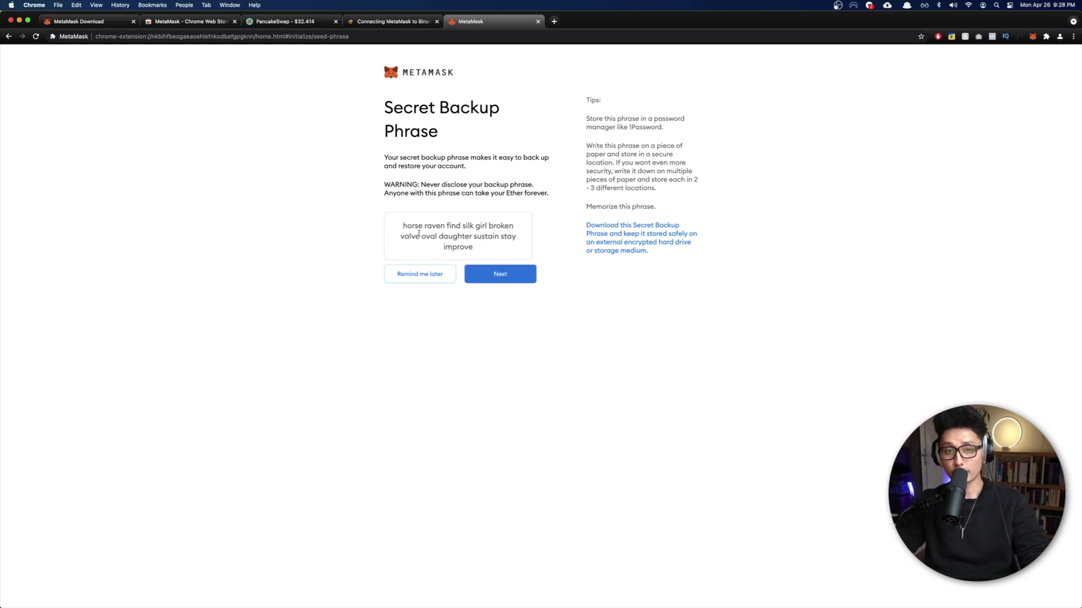
{"action": "left_click_drag", "start_coordinate": [398, 226], "coordinate": [483, 250]}
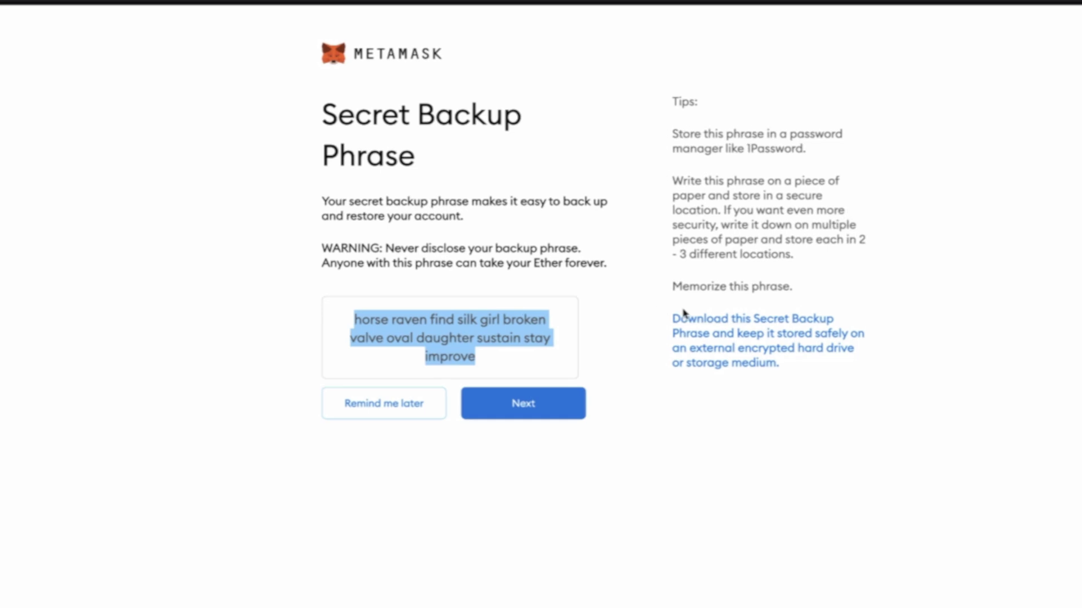
{"action": "left_click", "coordinate": [727, 347]}
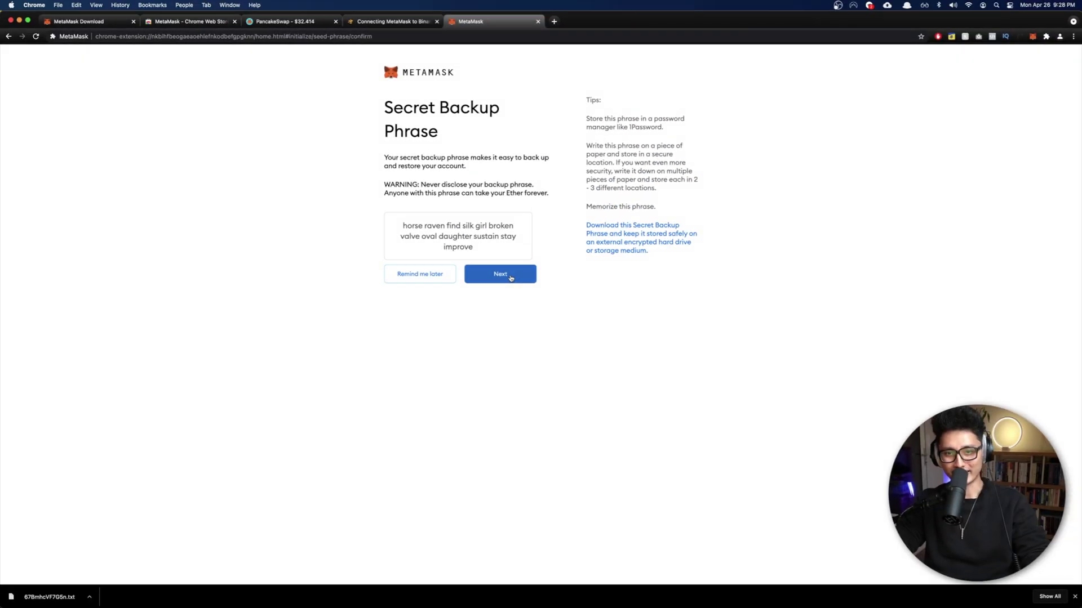
{"action": "left_click", "coordinate": [565, 237]}
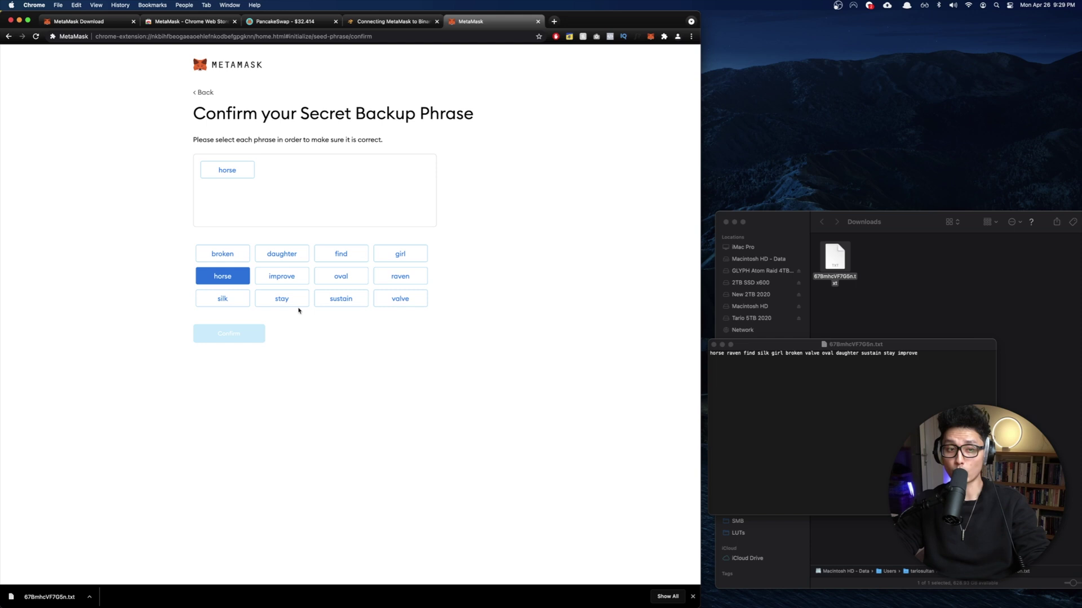
Step: Place the remaining backup phrase words in their original order and confirm the phrase
{"action": "left_click", "coordinate": [400, 276]}
{"action": "left_click", "coordinate": [341, 254]}
{"action": "left_click", "coordinate": [223, 298]}
{"action": "left_click", "coordinate": [400, 253]}
{"action": "left_click", "coordinate": [222, 253]}
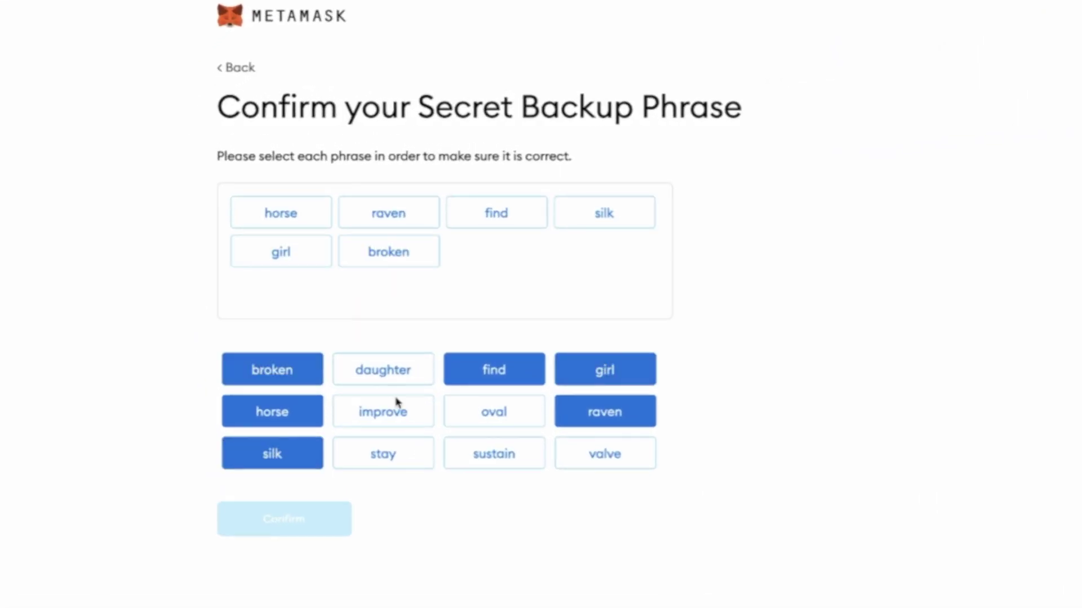
{"action": "left_click", "coordinate": [604, 453]}
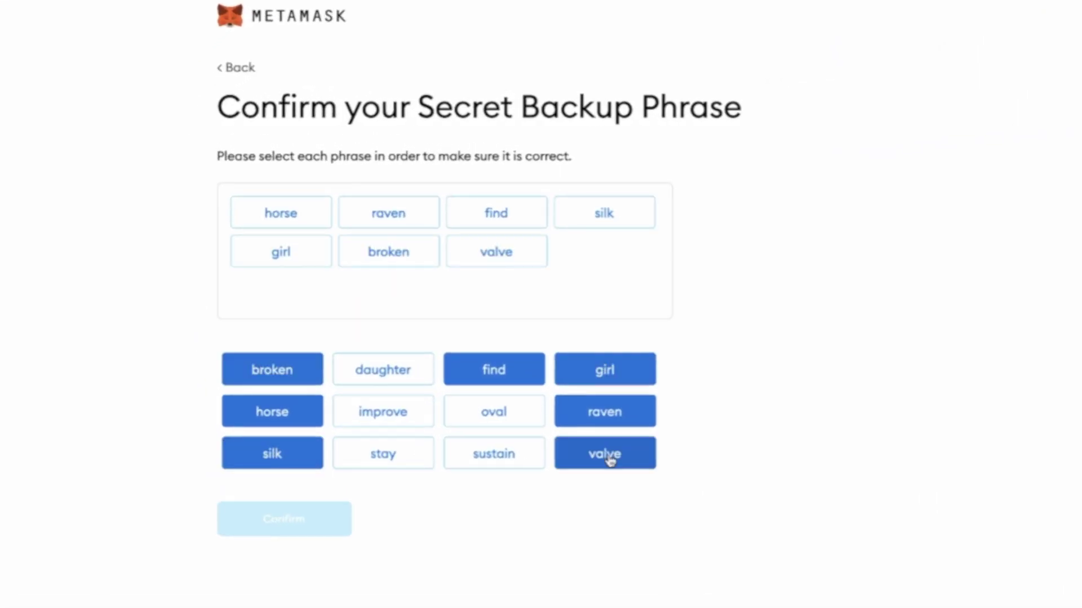
{"action": "left_click", "coordinate": [494, 412]}
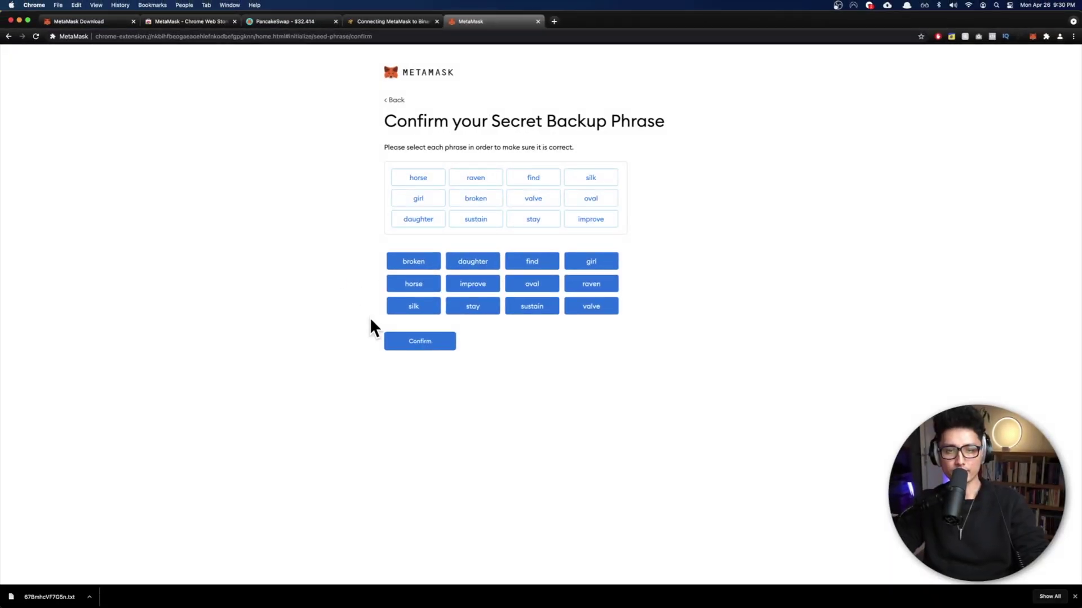
{"action": "left_click", "coordinate": [425, 344]}
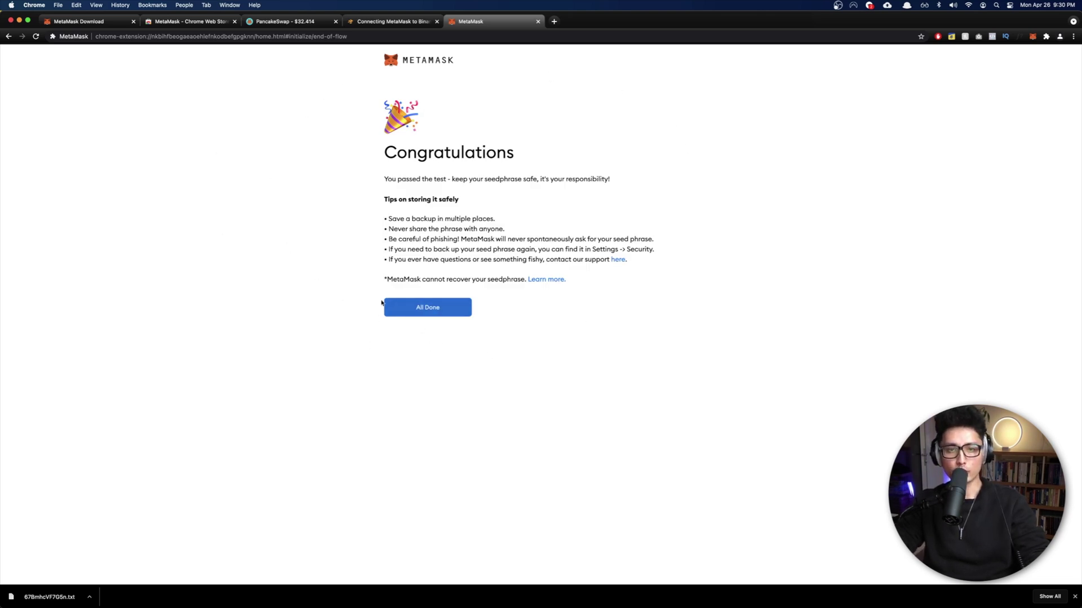
Step: Open the wallet, dismiss the download and swap notices, and check Account 1's 0 ETH balance
{"action": "left_click", "coordinate": [423, 308]}
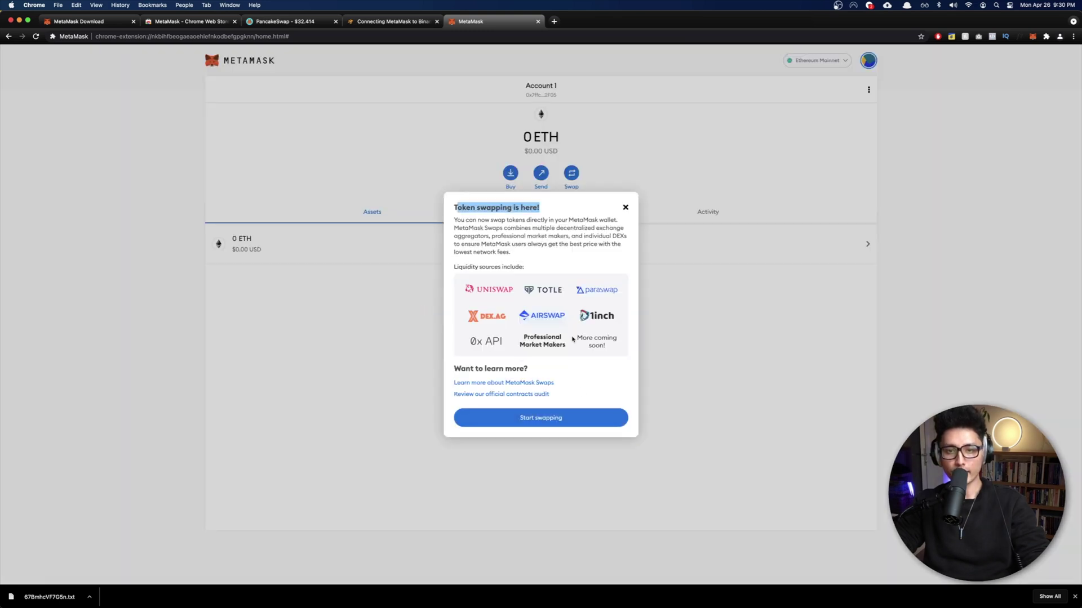
{"action": "left_click", "coordinate": [1075, 599]}
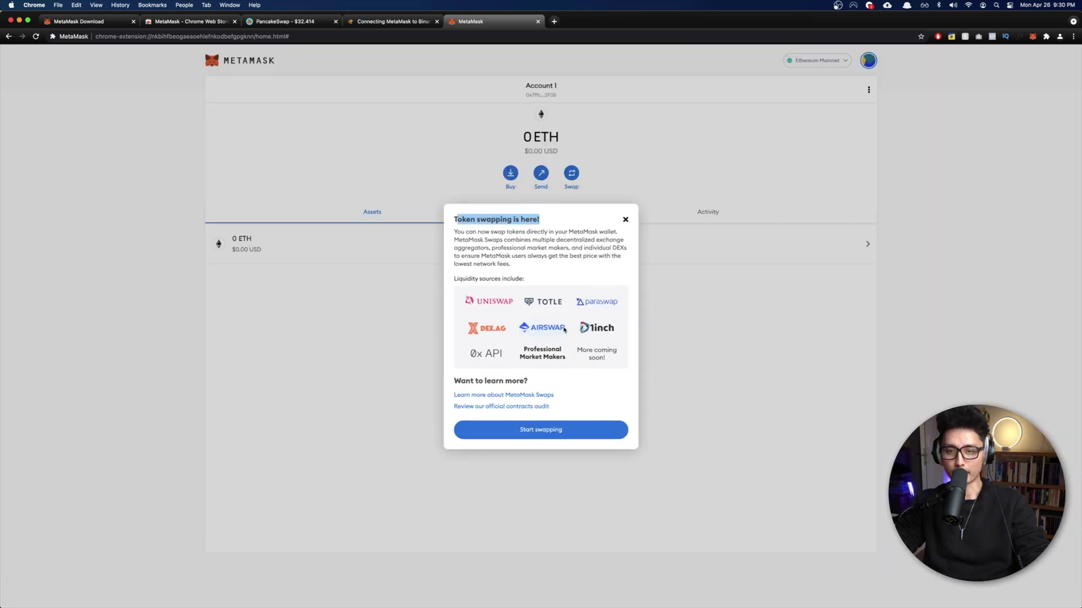
{"action": "left_click", "coordinate": [624, 220]}
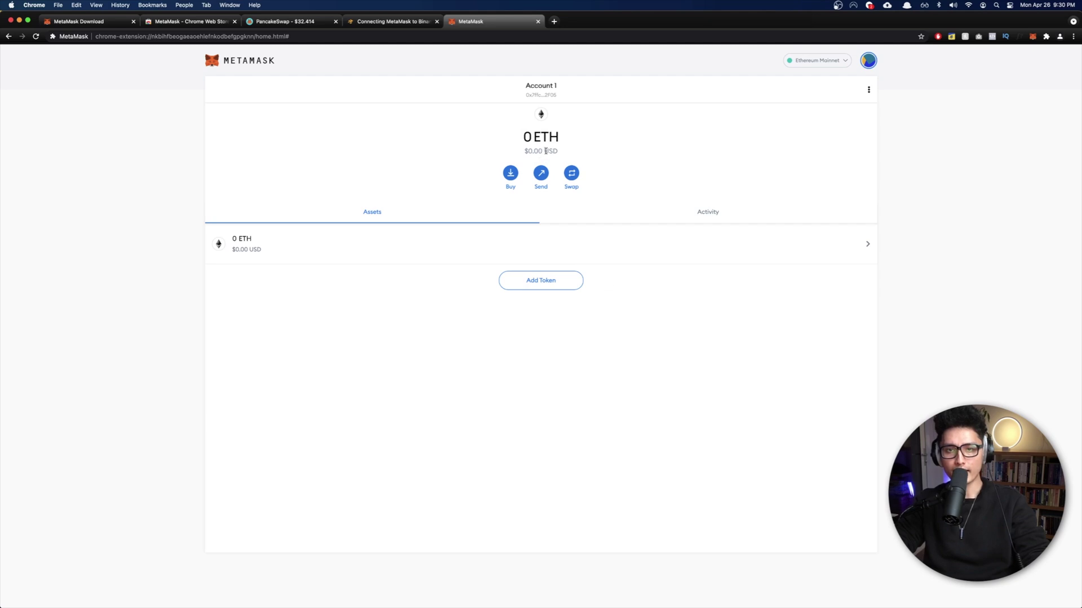
{"action": "left_click_drag", "start_coordinate": [546, 135], "coordinate": [571, 138]}
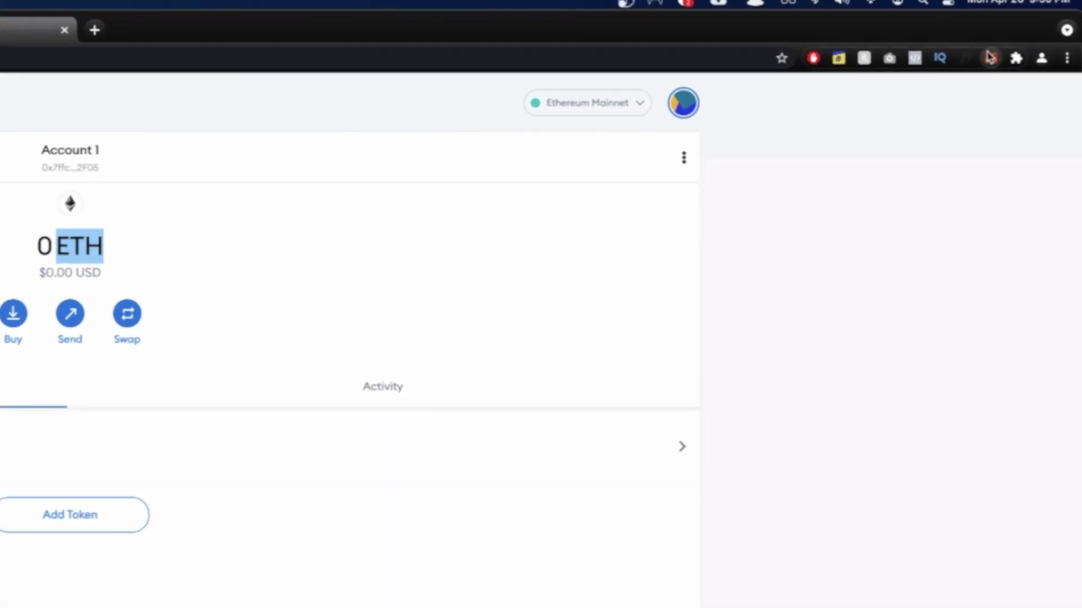
{"action": "left_click", "coordinate": [990, 57]}
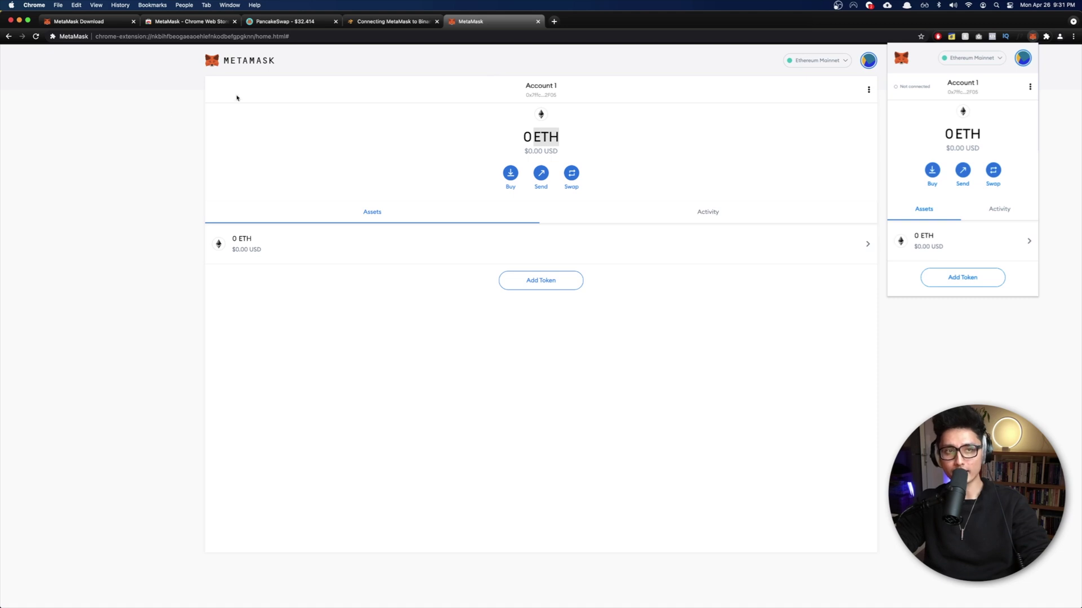
{"action": "left_click", "coordinate": [162, 130]}
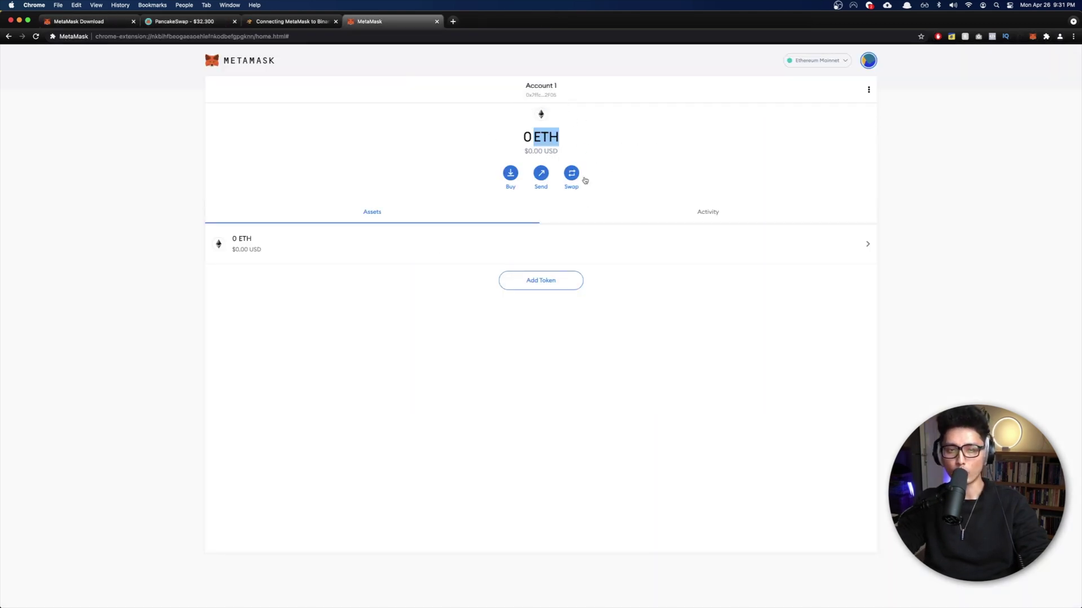
Step: On PancakeSwap, try connecting Metamask, which returns a 'No provider was found' error
{"action": "left_click", "coordinate": [189, 21]}
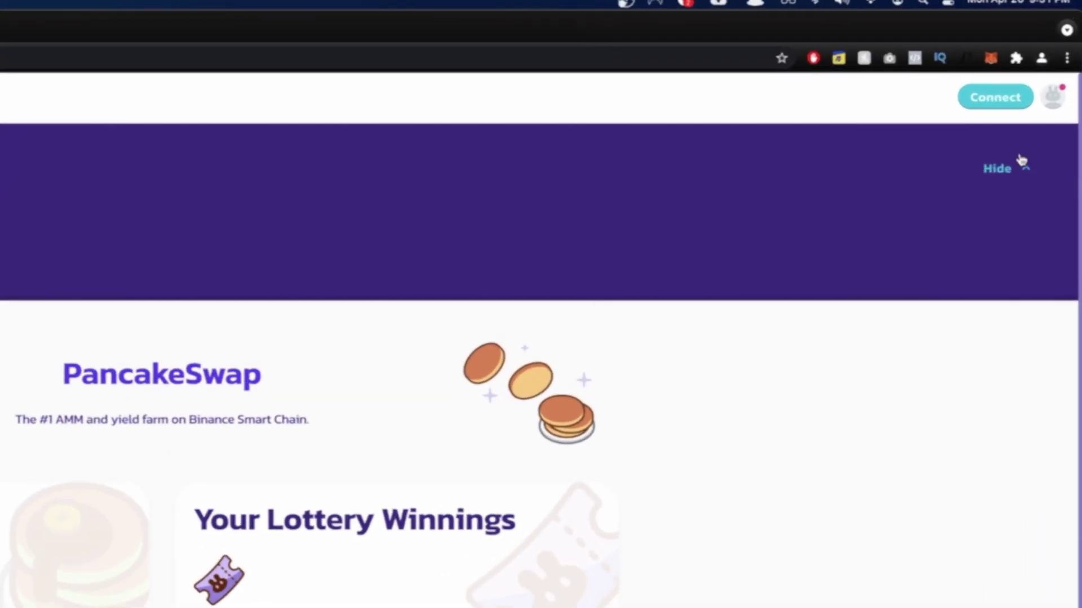
{"action": "left_click", "coordinate": [995, 97]}
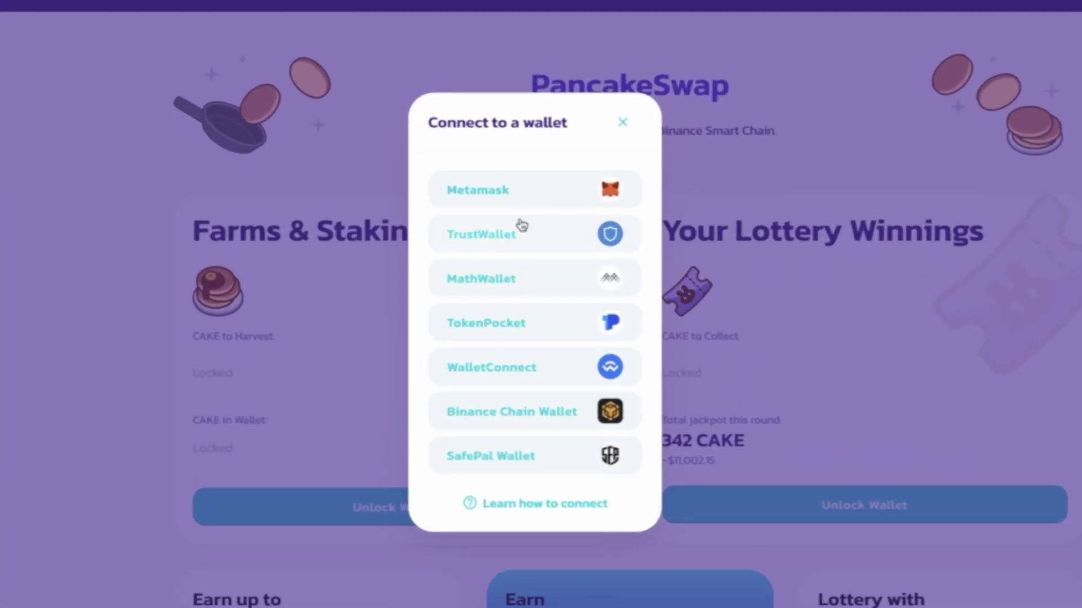
{"action": "left_click", "coordinate": [489, 194]}
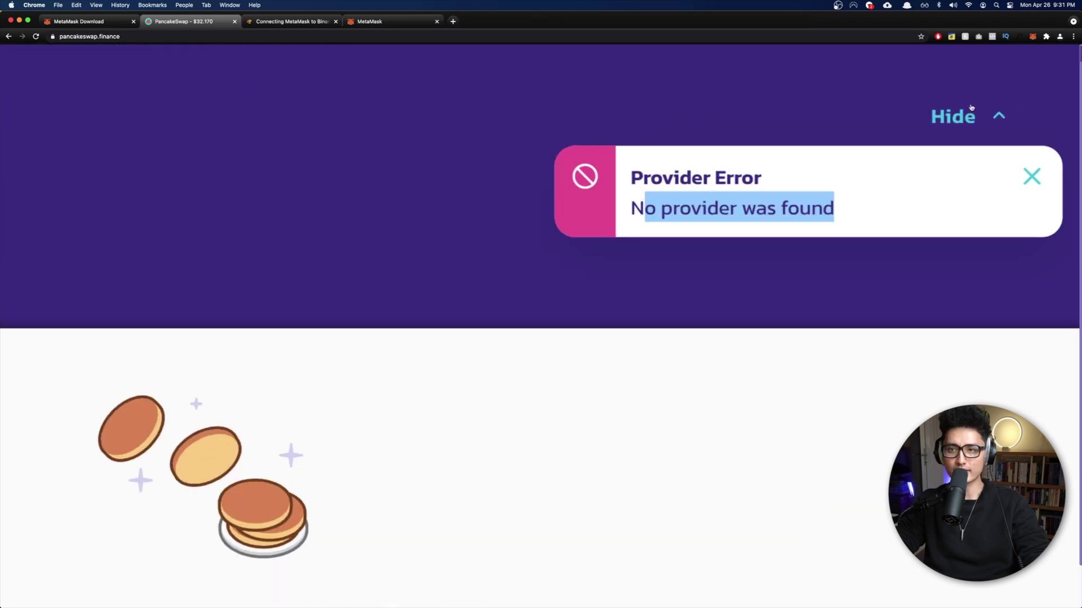
{"action": "scroll", "coordinate": [644, 190], "scroll_direction": "up", "scroll_amount": 2}
{"action": "left_click", "coordinate": [645, 214]}
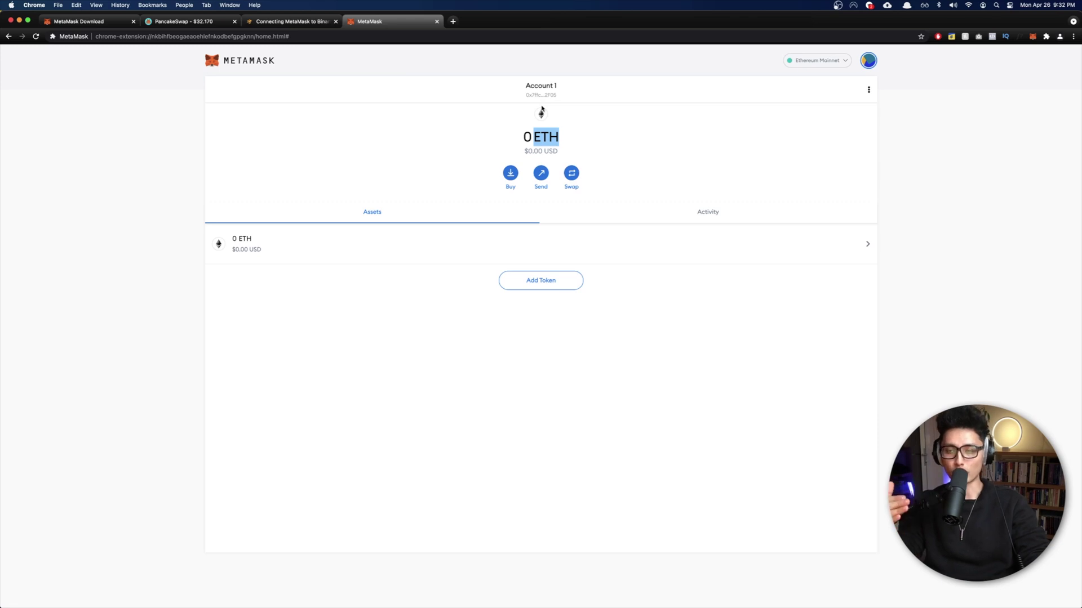
Step: Scroll the Binance Academy article to Mainnet and highlight its parameters (ChainID 56, symbol BNB)
{"action": "left_click", "coordinate": [281, 24]}
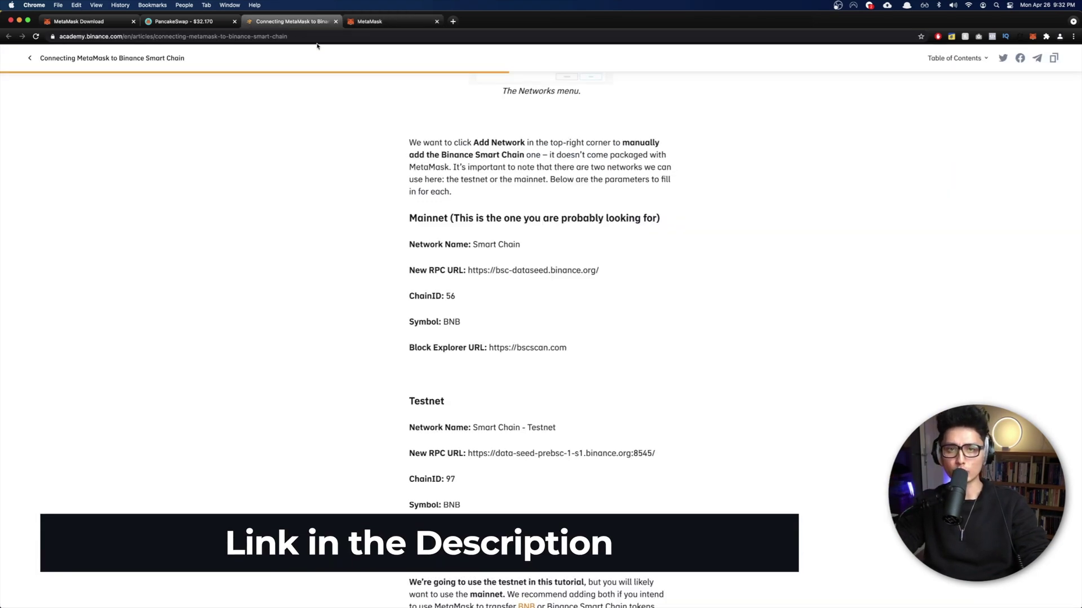
{"action": "scroll", "coordinate": [549, 218], "scroll_direction": "up", "scroll_amount": 15}
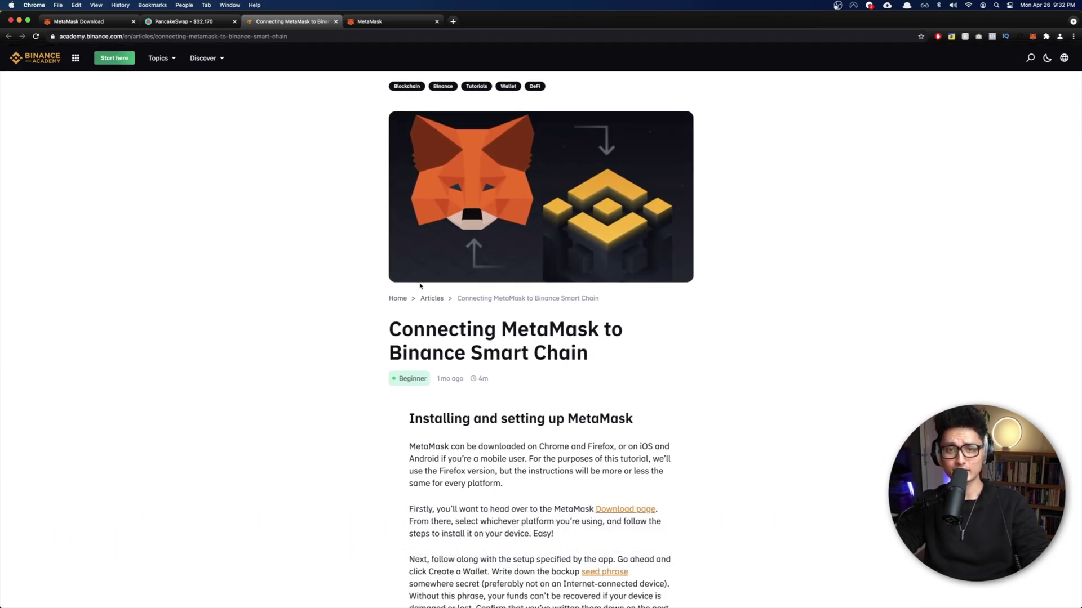
{"action": "scroll", "coordinate": [459, 327], "scroll_direction": "down", "scroll_amount": 10}
{"action": "scroll", "coordinate": [463, 308], "scroll_direction": "up", "scroll_amount": 10}
{"action": "scroll", "coordinate": [463, 308], "scroll_direction": "down", "scroll_amount": 15}
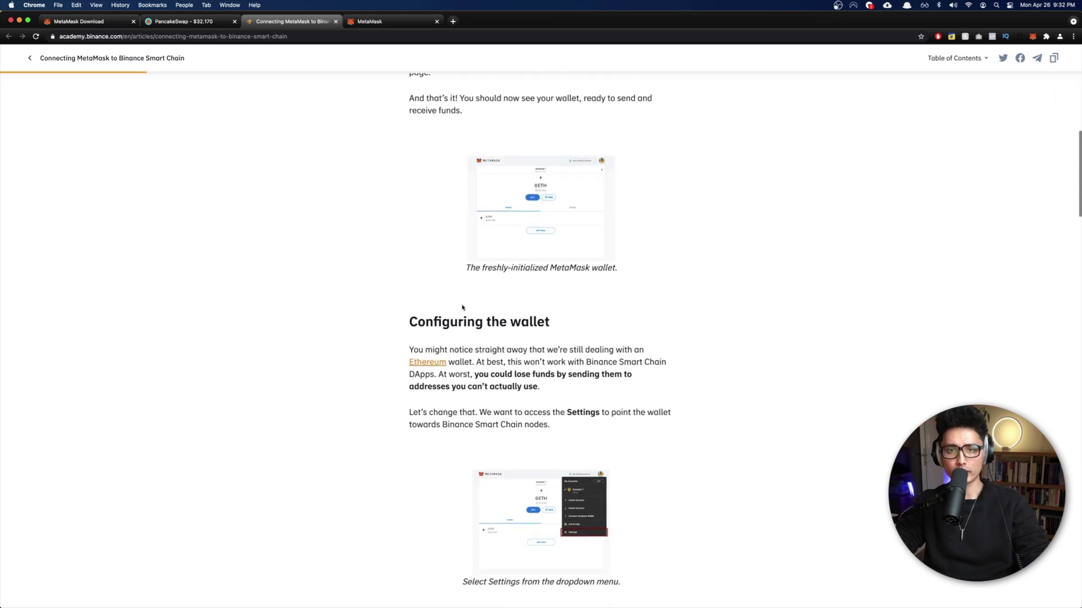
{"action": "scroll", "coordinate": [464, 308], "scroll_direction": "down", "scroll_amount": 4}
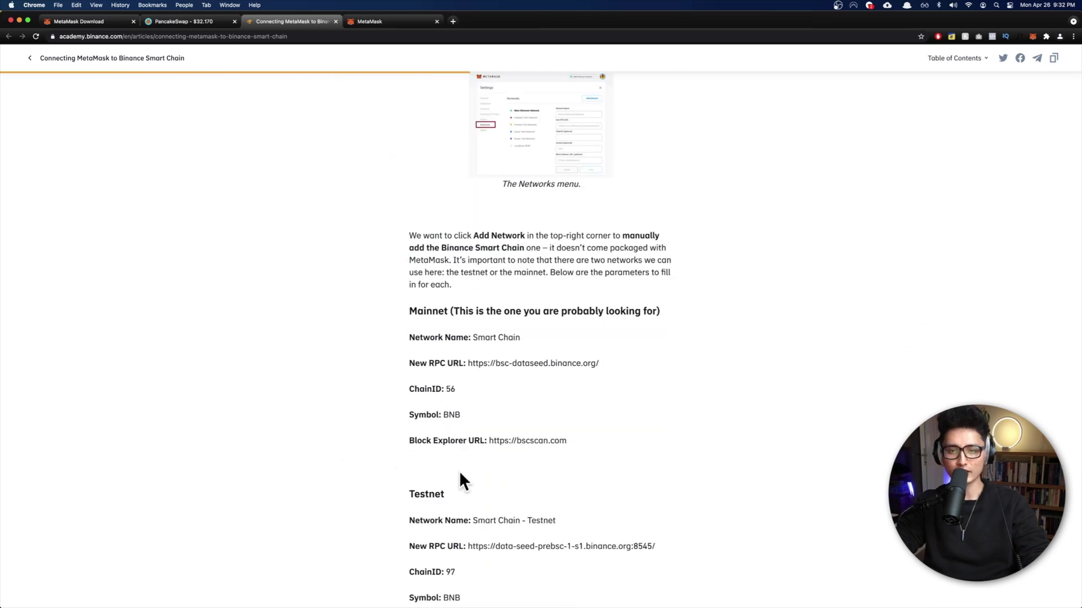
{"action": "scroll", "coordinate": [516, 392], "scroll_direction": "down", "scroll_amount": 2}
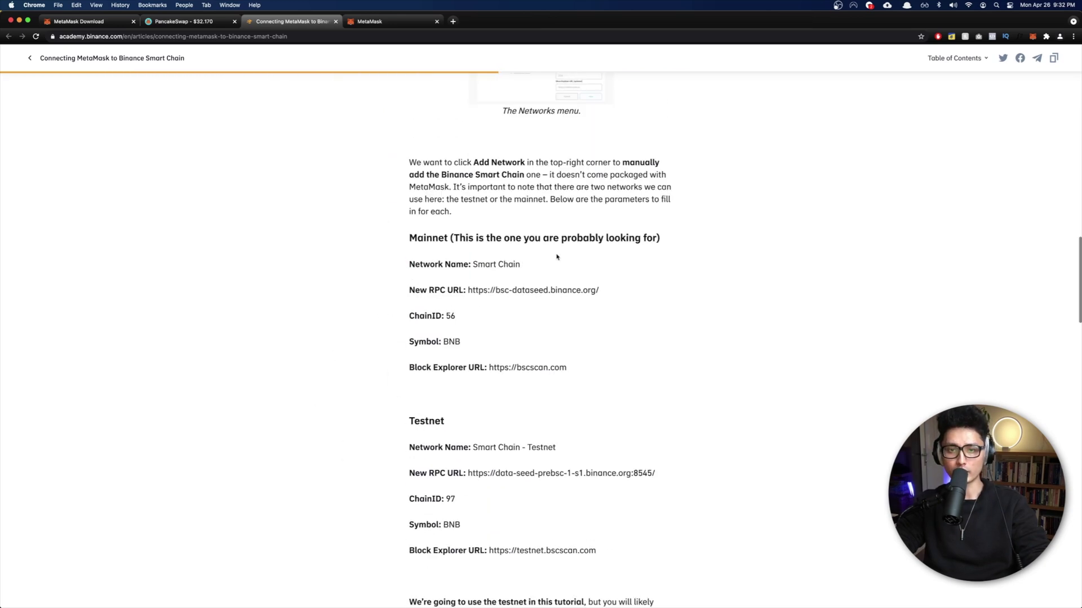
{"action": "left_click_drag", "start_coordinate": [409, 238], "coordinate": [601, 261]}
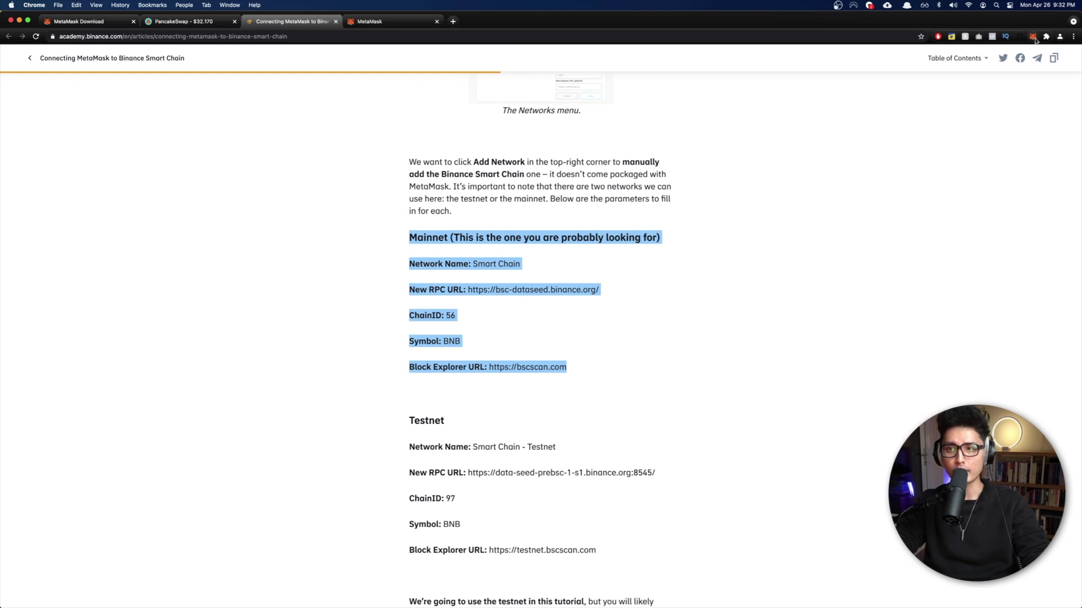
{"action": "left_click", "coordinate": [1035, 38]}
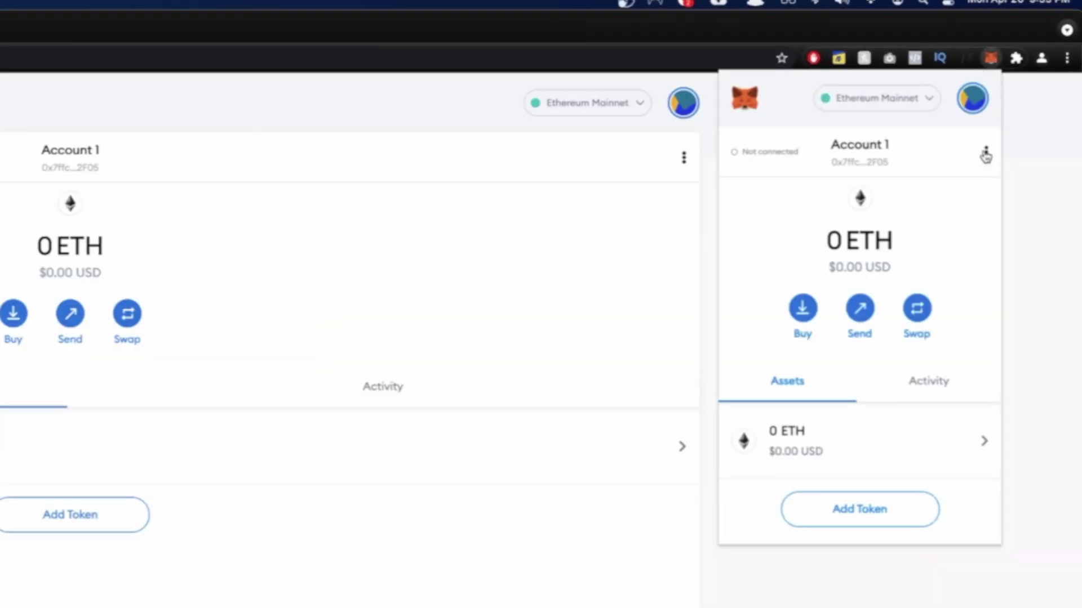
Step: Expand MetaMask into a full browser tab and open the Custom RPC new-network form
{"action": "left_click", "coordinate": [985, 154]}
{"action": "left_click", "coordinate": [932, 187]}
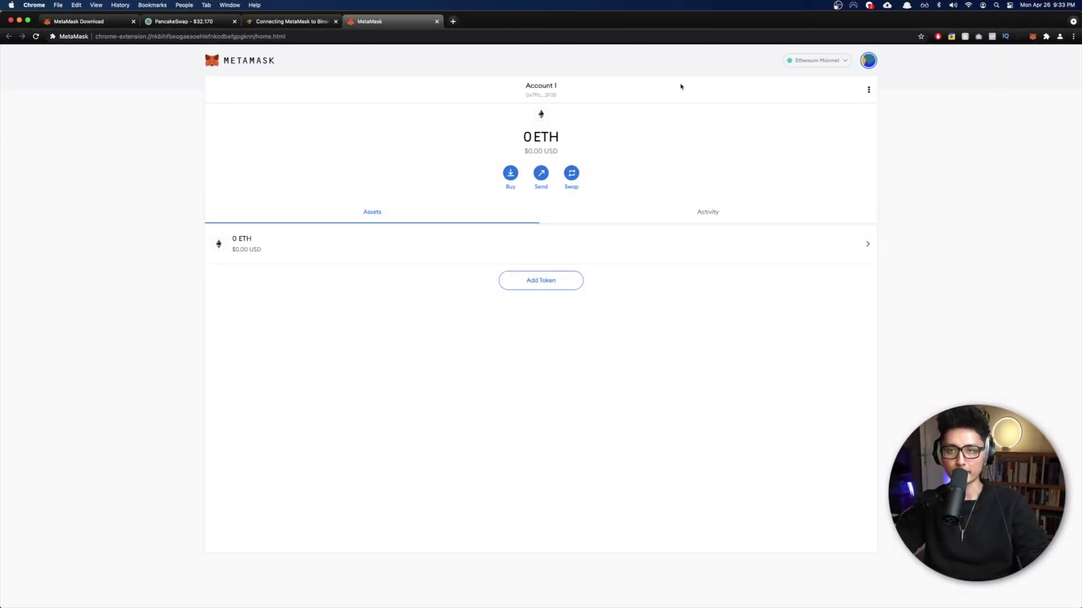
{"action": "key", "text": "super+equal"}
{"action": "key", "text": "super+equal"}
{"action": "key", "text": "super+equal"}
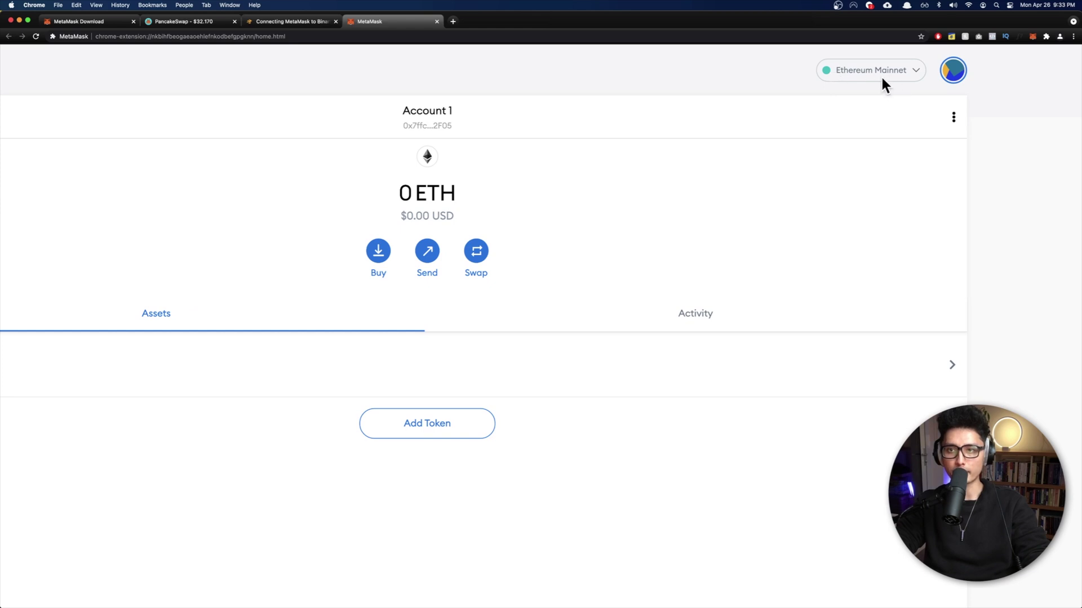
{"action": "key", "text": "super+0"}
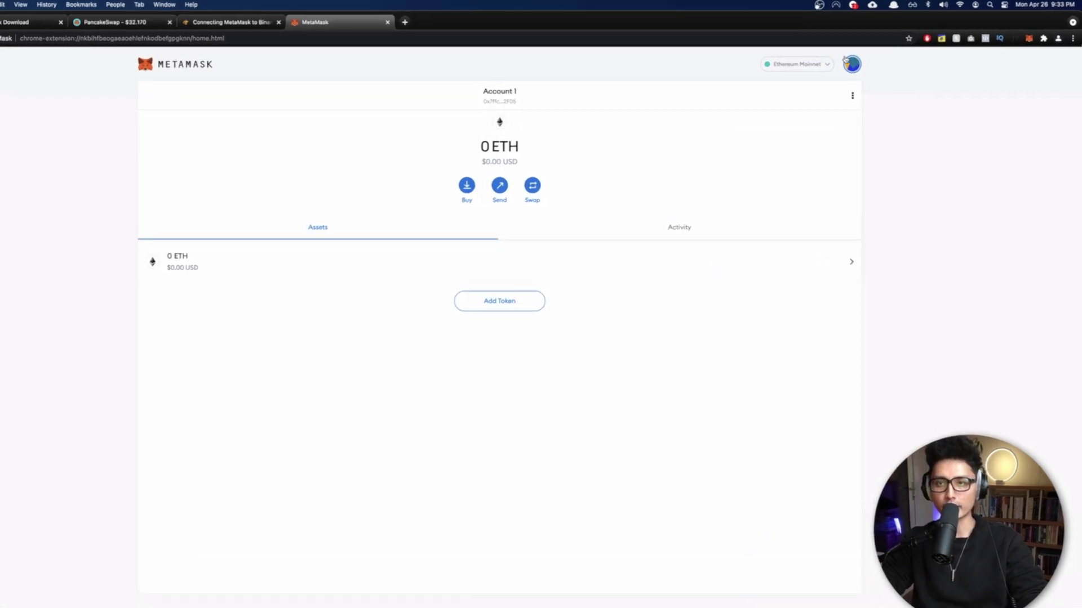
{"action": "left_click", "coordinate": [636, 107]}
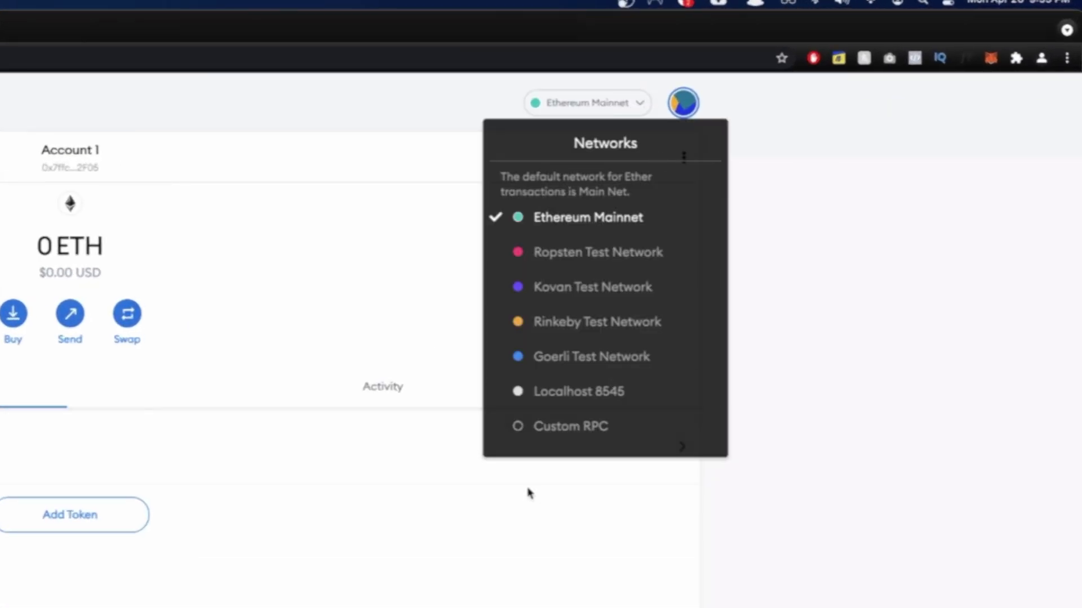
{"action": "left_click", "coordinate": [599, 429]}
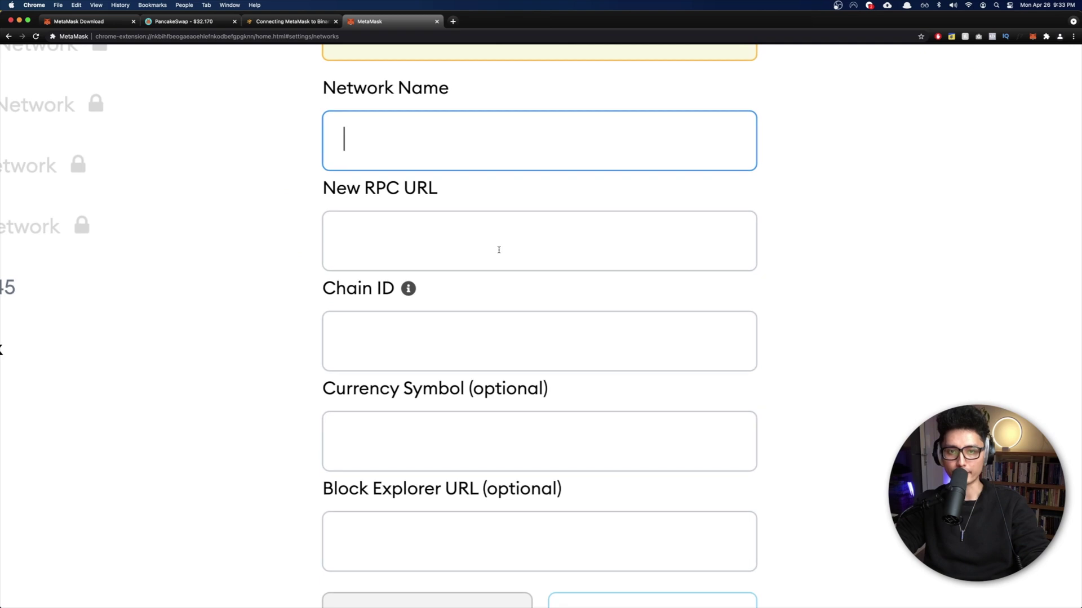
Step: Place the Binance Academy article and the MetaMask wallet in side-by-side windows
{"action": "key", "text": "ctrl+shift+Tab"}
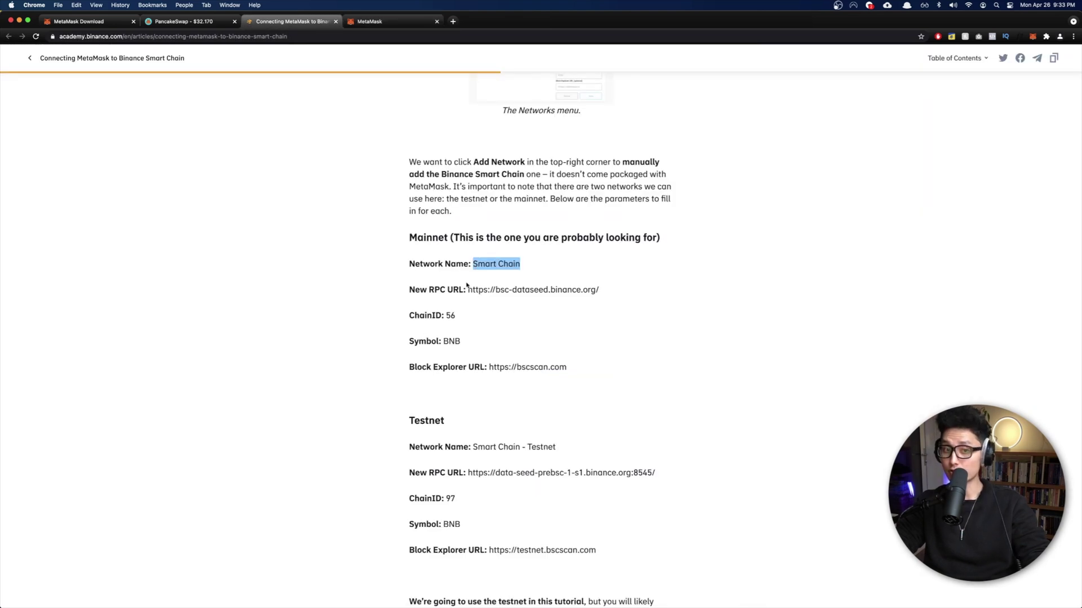
{"action": "key", "text": "ctrl+Tab"}
{"action": "key", "text": "ctrl+alt+Left"}
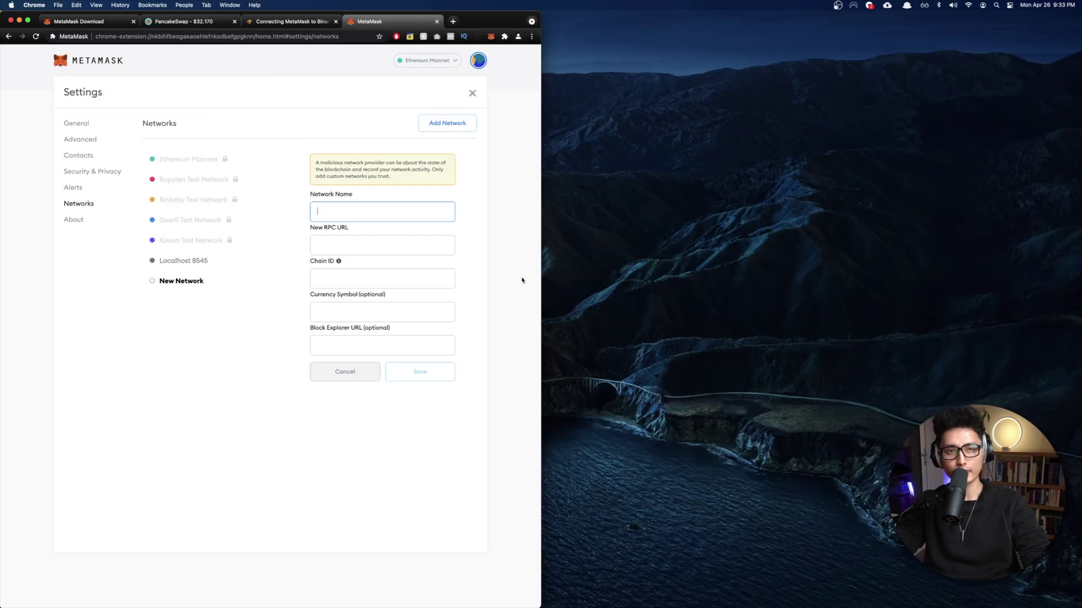
{"action": "left_click_drag", "start_coordinate": [356, 22], "coordinate": [679, 30]}
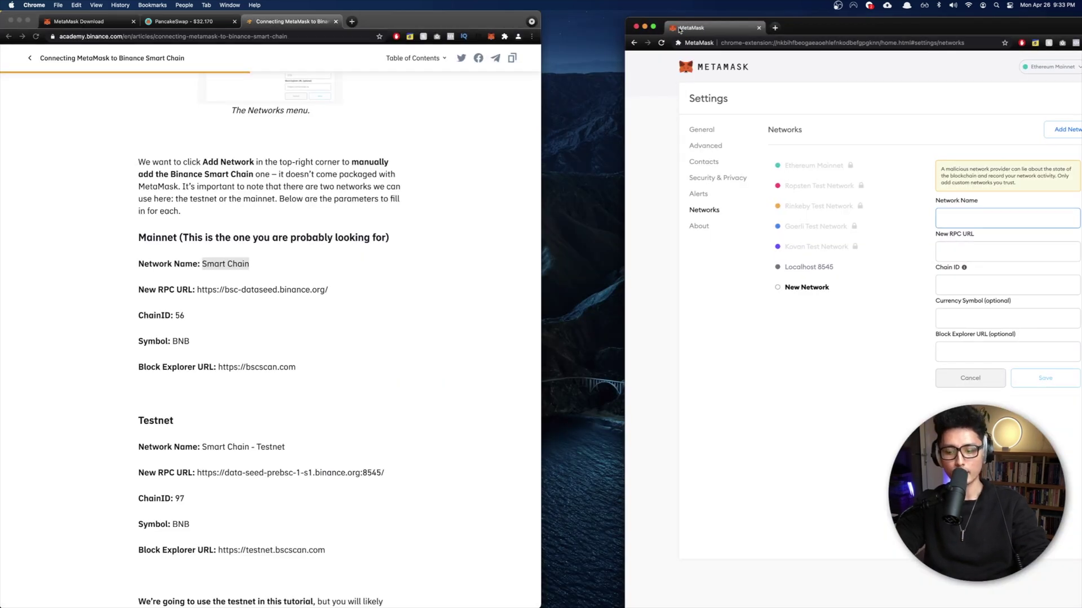
{"action": "key", "text": "ctrl+alt+Right"}
{"action": "left_click_drag", "start_coordinate": [249, 264], "coordinate": [201, 266]}
{"action": "key", "text": "super+c"}
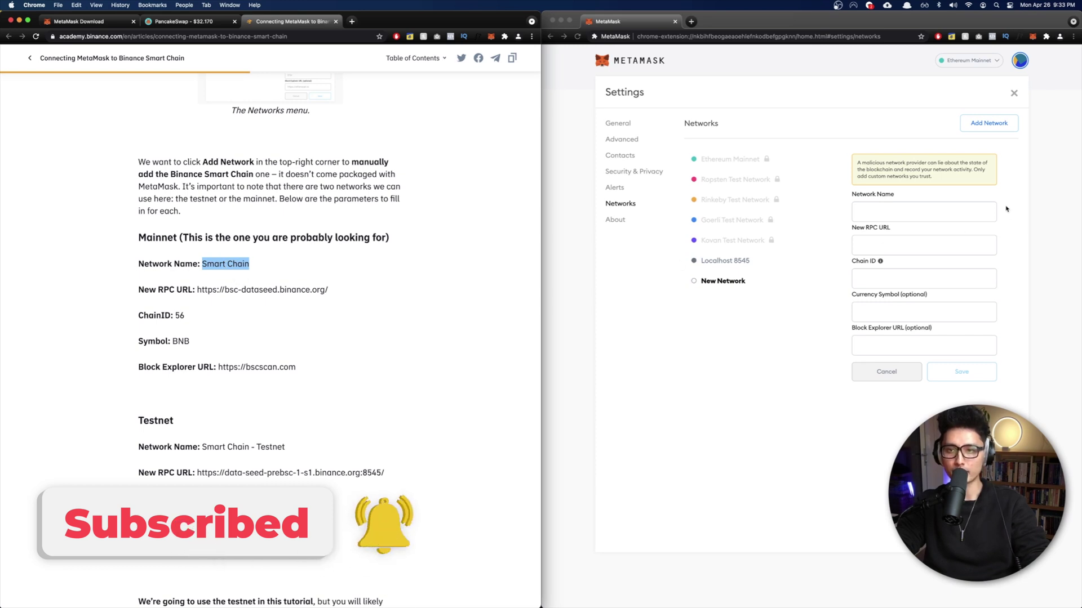
{"action": "left_click", "coordinate": [911, 212]}
{"action": "key", "text": "super+v"}
{"action": "left_click", "coordinate": [162, 262]}
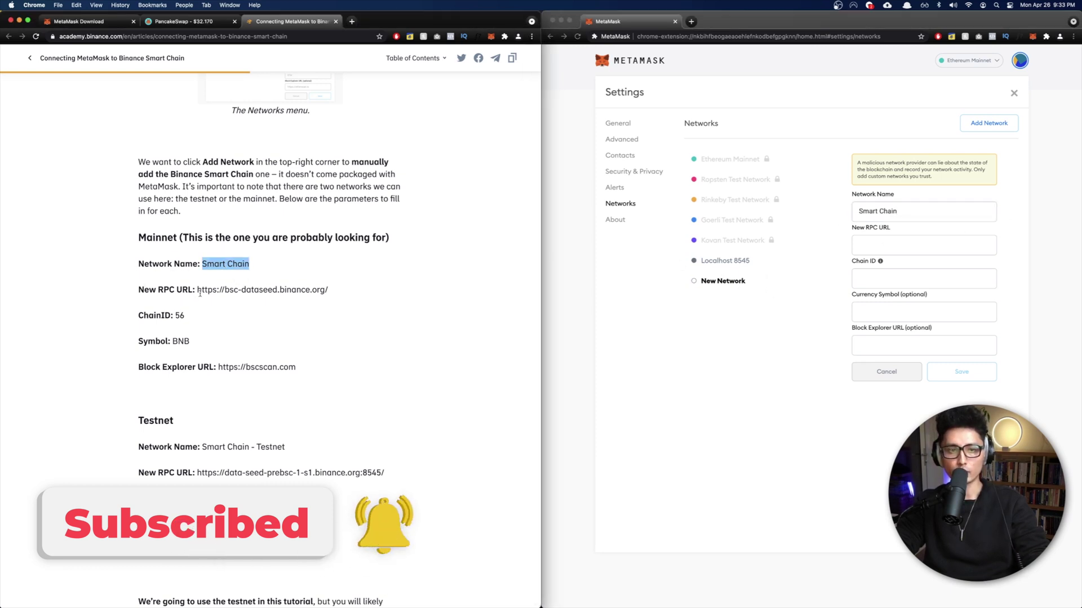
{"action": "left_click_drag", "start_coordinate": [197, 290], "coordinate": [329, 289]}
{"action": "key", "text": "super+c"}
{"action": "left_click", "coordinate": [860, 247]}
{"action": "key", "text": "super+v"}
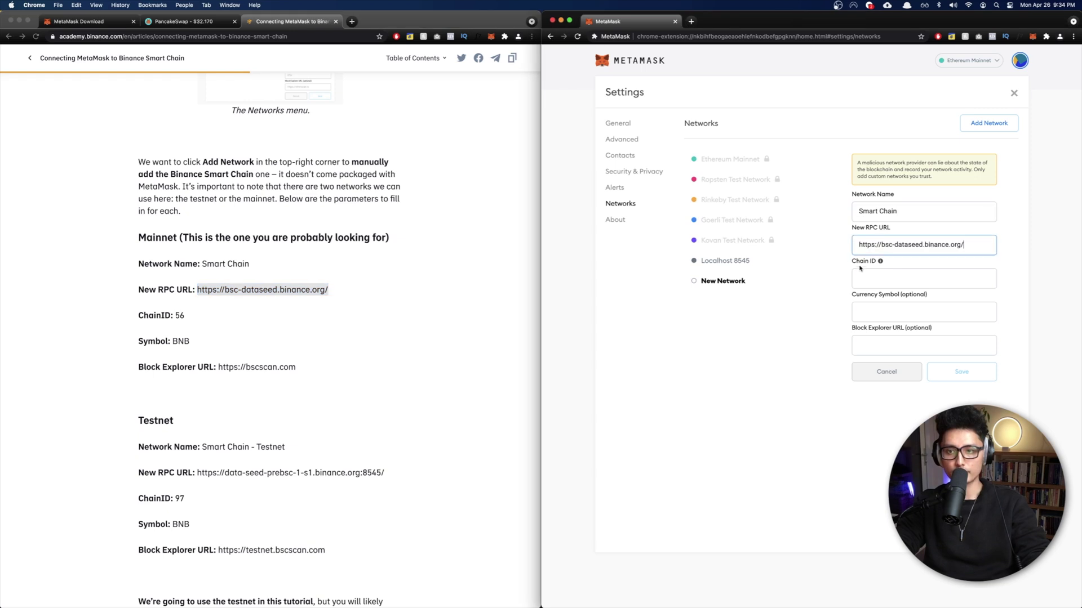
Step: Copy Chain ID 56 and currency symbol BNB from the article into the form
{"action": "left_click", "coordinate": [143, 313]}
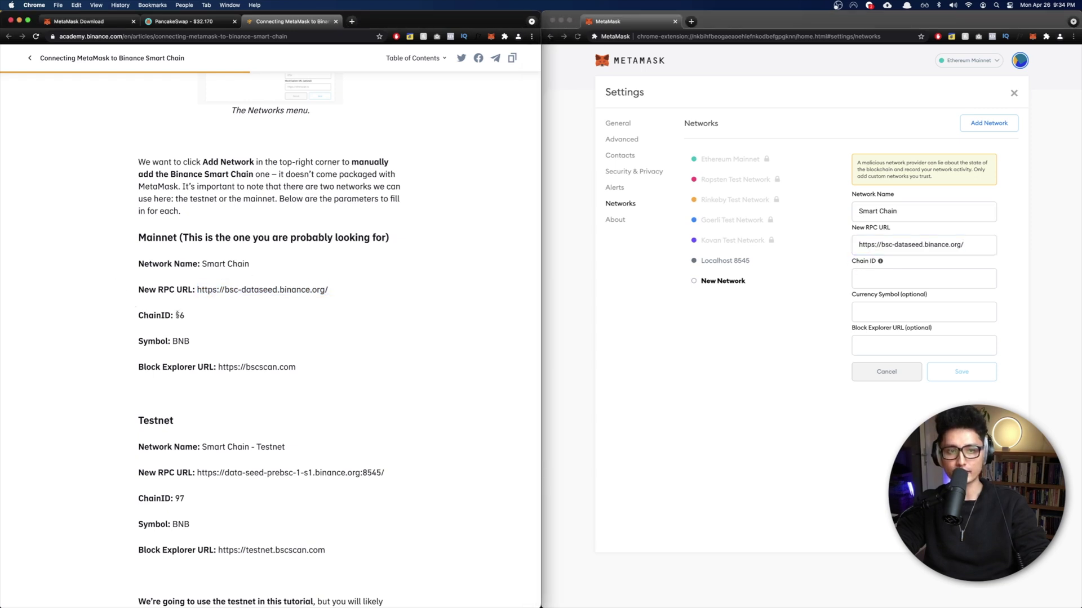
{"action": "key", "text": "super+c"}
{"action": "left_click", "coordinate": [882, 280]}
{"action": "key", "text": "super+v"}
{"action": "left_click", "coordinate": [99, 326]}
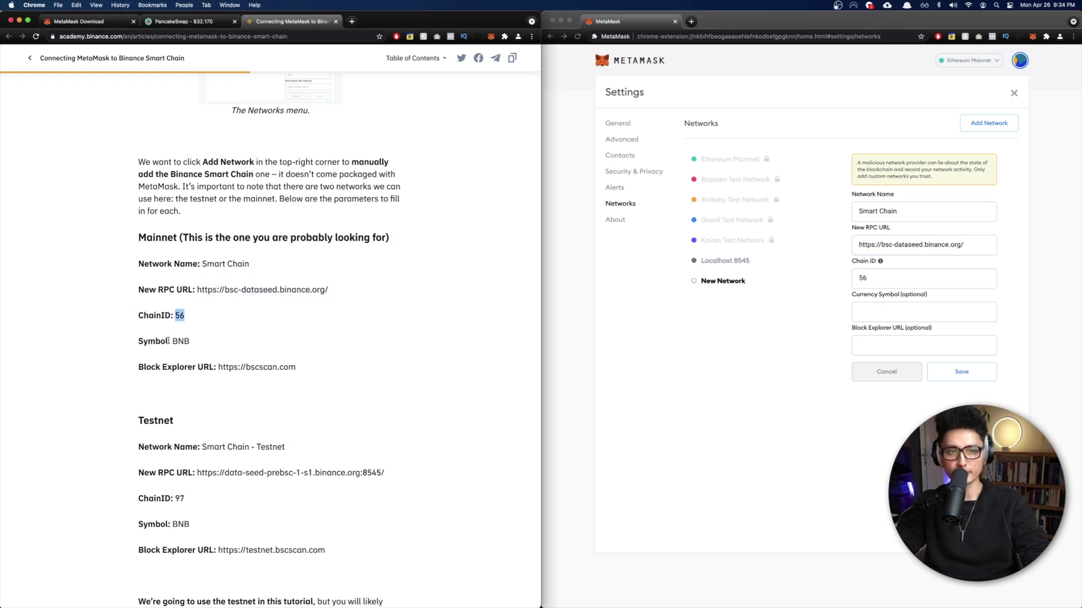
{"action": "double_click", "coordinate": [180, 341]}
{"action": "key", "text": "super+c"}
{"action": "left_click", "coordinate": [879, 312]}
{"action": "key", "text": "super+v"}
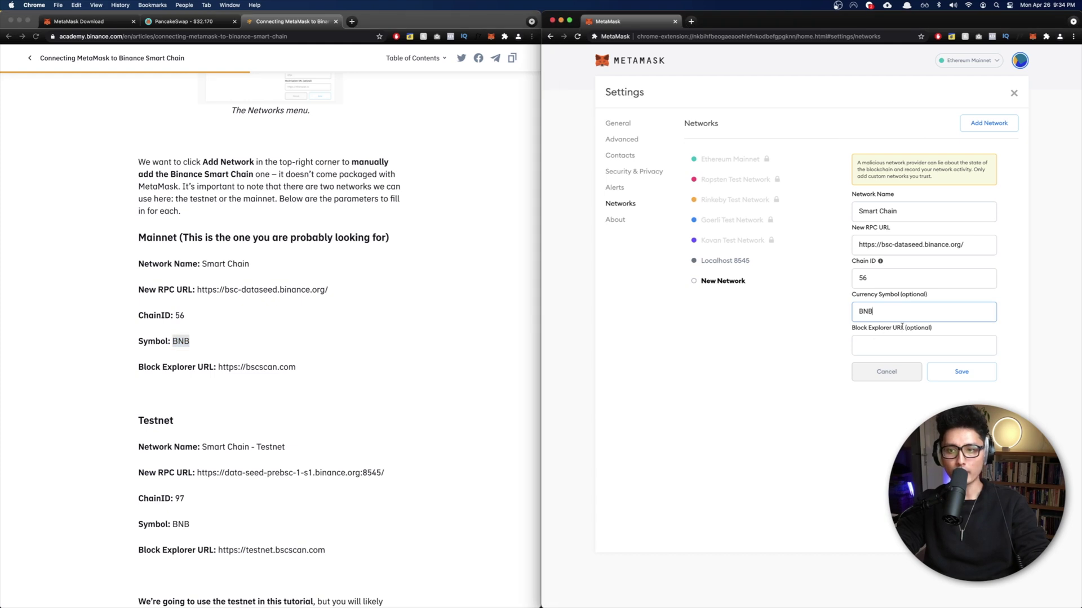
{"action": "left_click", "coordinate": [217, 367]}
{"action": "left_click", "coordinate": [216, 367]}
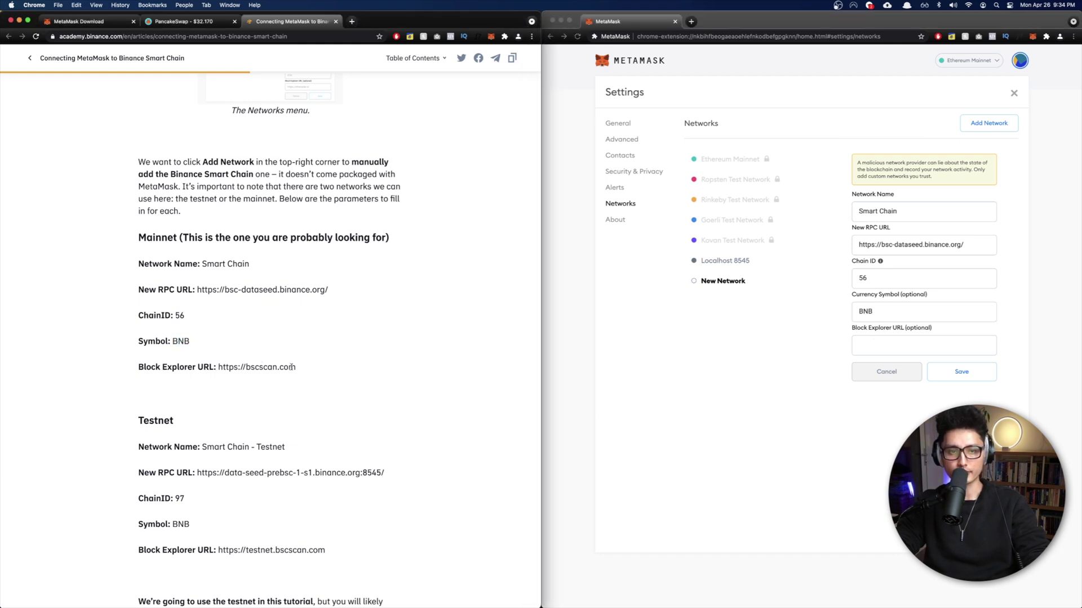
{"action": "left_click_drag", "start_coordinate": [298, 369], "coordinate": [297, 368]}
{"action": "key", "text": "super+c"}
{"action": "left_click", "coordinate": [863, 354]}
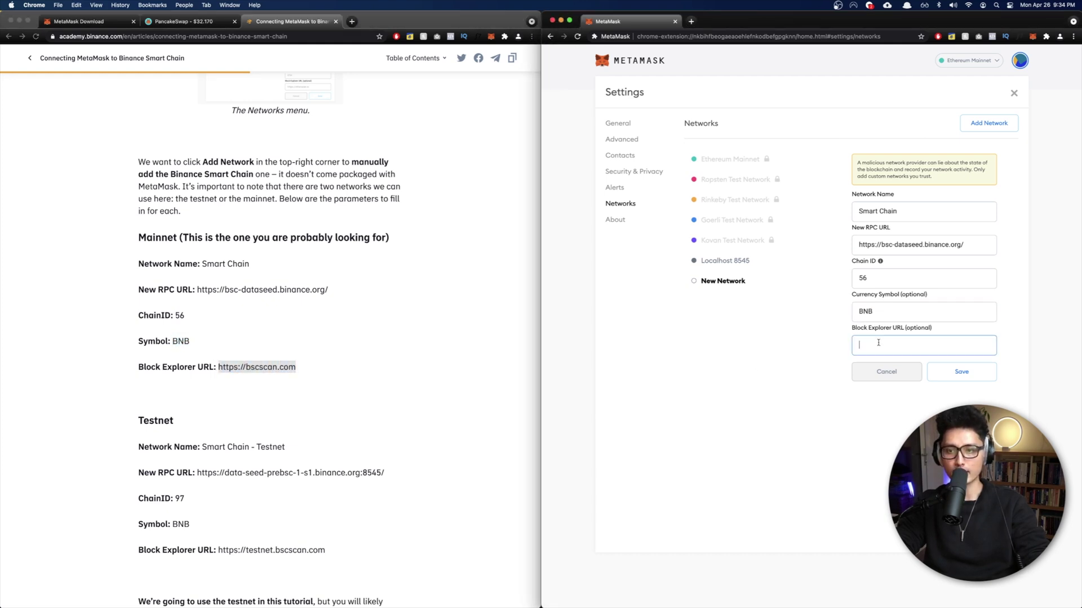
{"action": "key", "text": "super+v"}
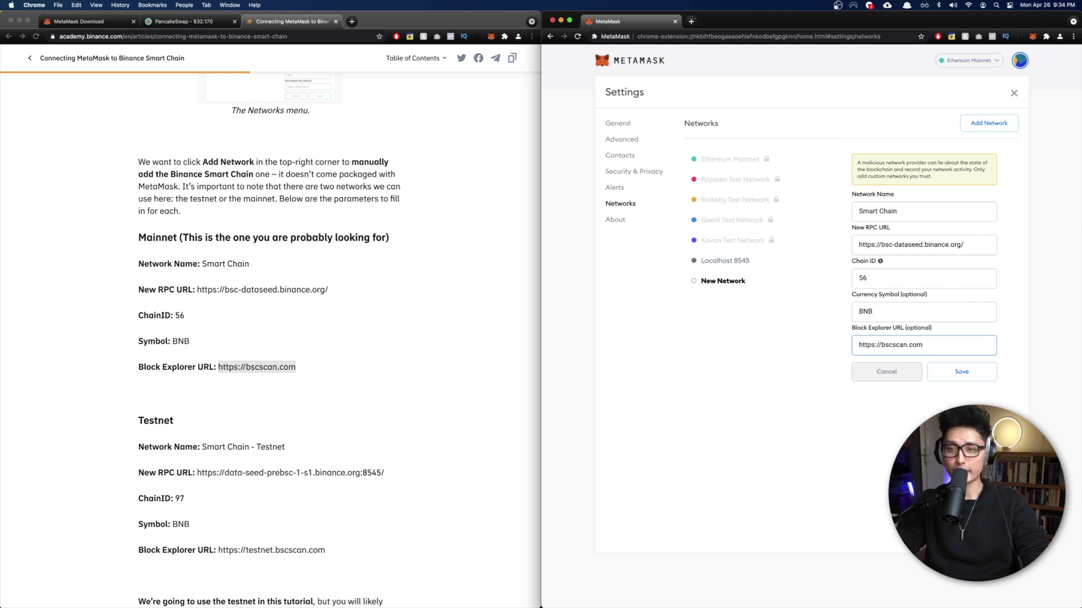
{"action": "left_click", "coordinate": [961, 372]}
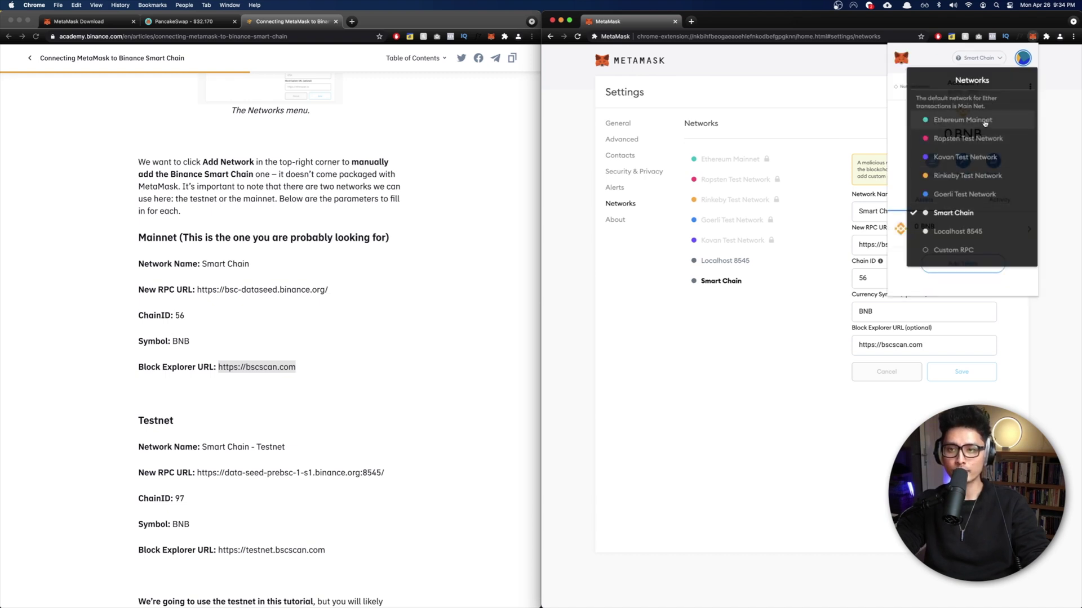
Step: Make Smart Chain the active network in MetaMask
{"action": "left_click", "coordinate": [976, 217]}
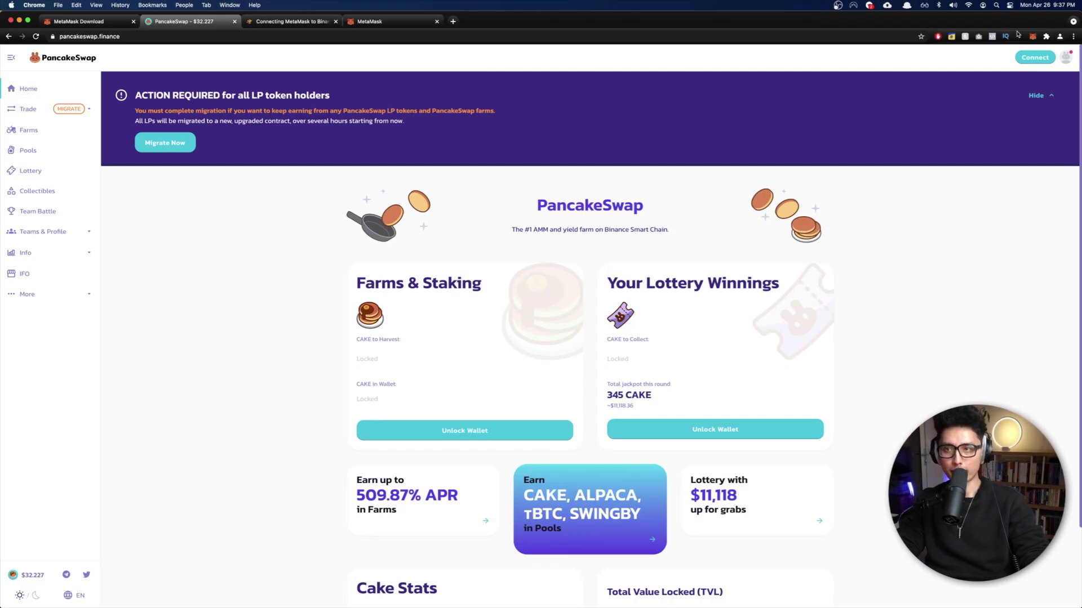
Step: Check that the MetaMask wallet holds 0 BNB on Smart Chain, then reload PancakeSwap
{"action": "key", "text": "alt+shift+m"}
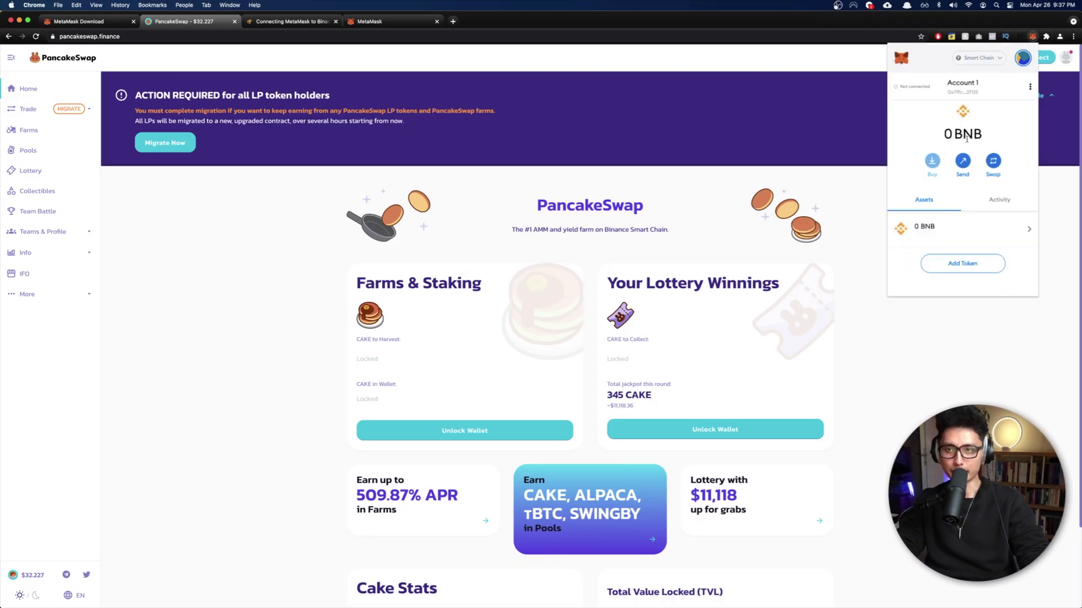
{"action": "left_click", "coordinate": [142, 182]}
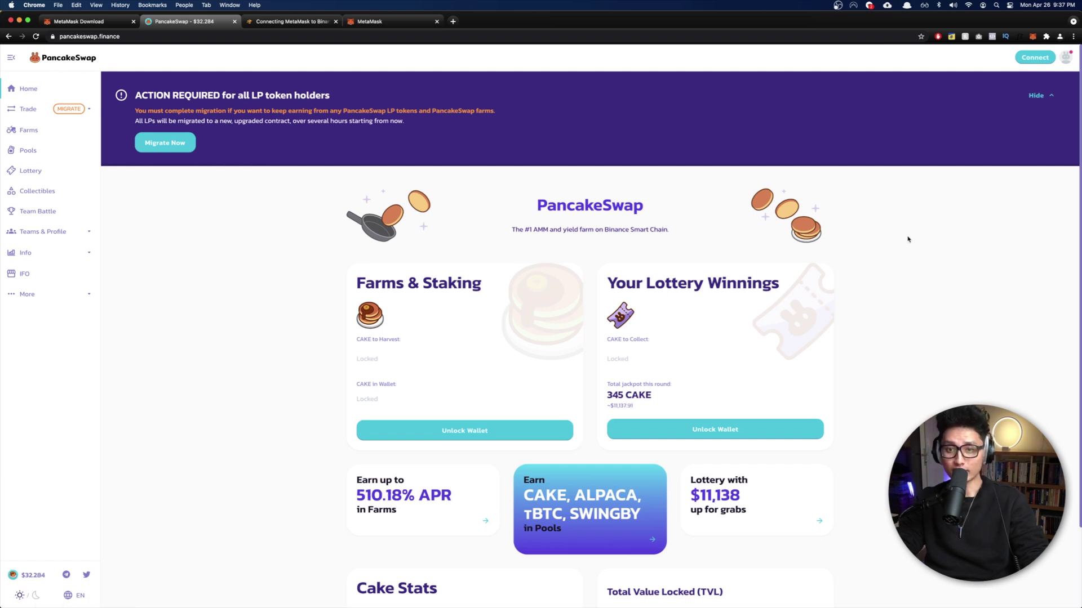
{"action": "key", "text": "super+r"}
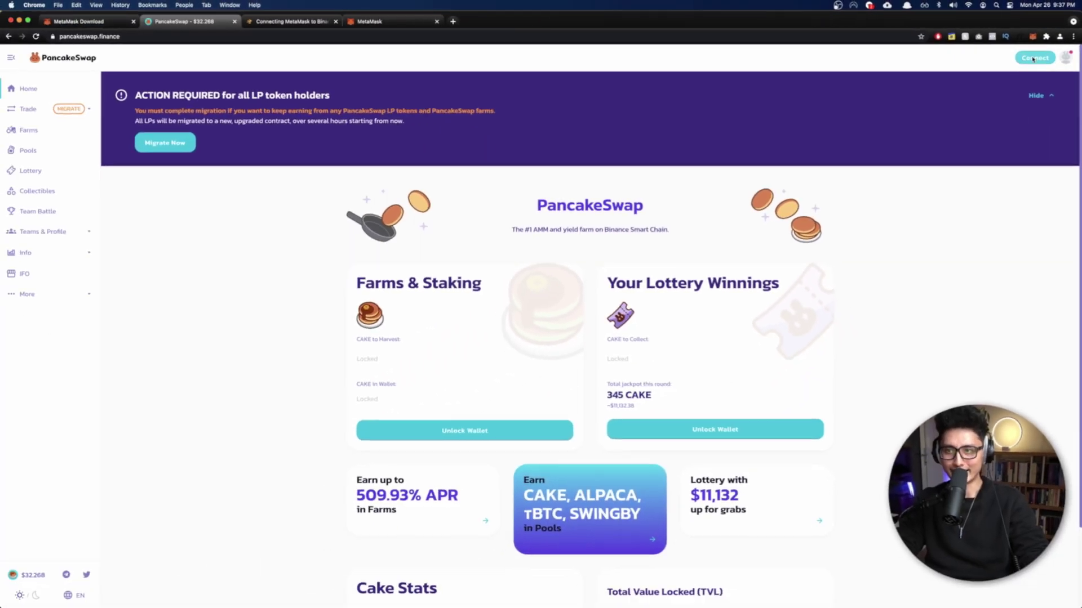
Step: Connect MetaMask's Account 1 to PancakeSwap and approve it in the MetaMask window
{"action": "left_click", "coordinate": [995, 97]}
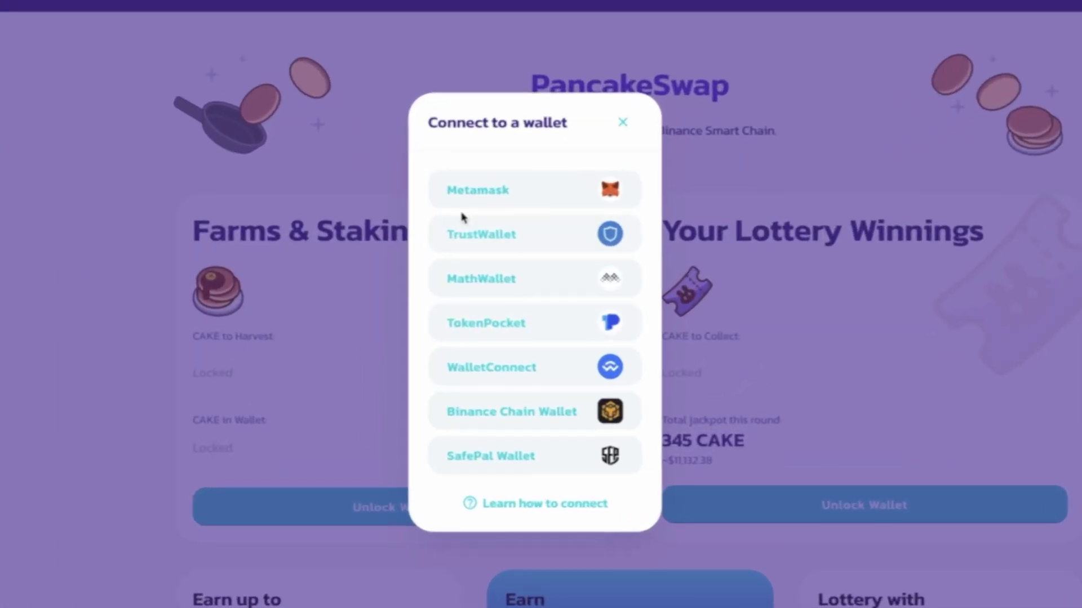
{"action": "left_click", "coordinate": [466, 198]}
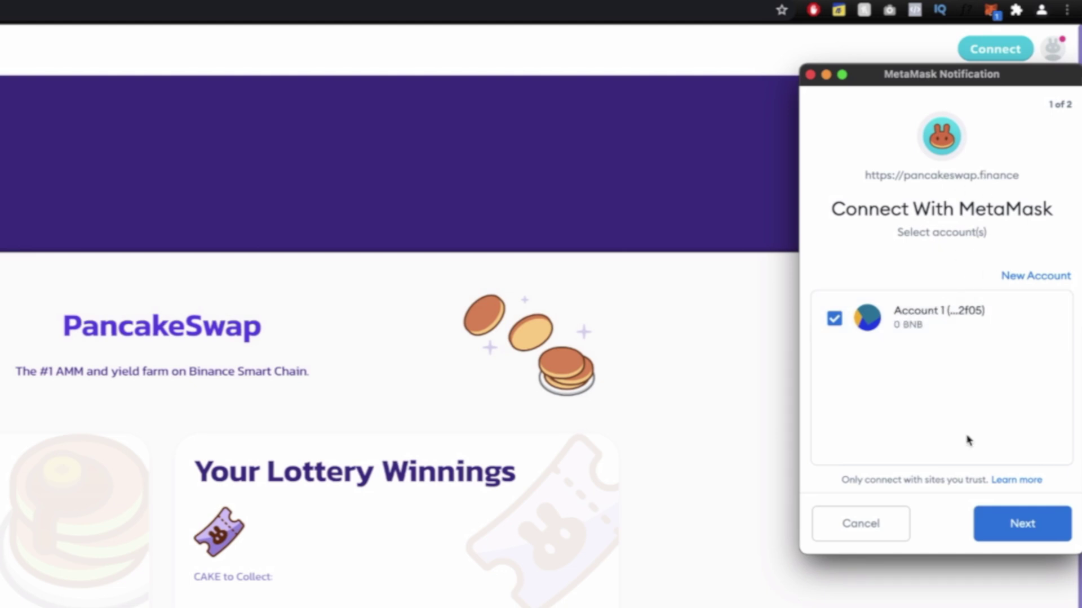
{"action": "left_click", "coordinate": [999, 529]}
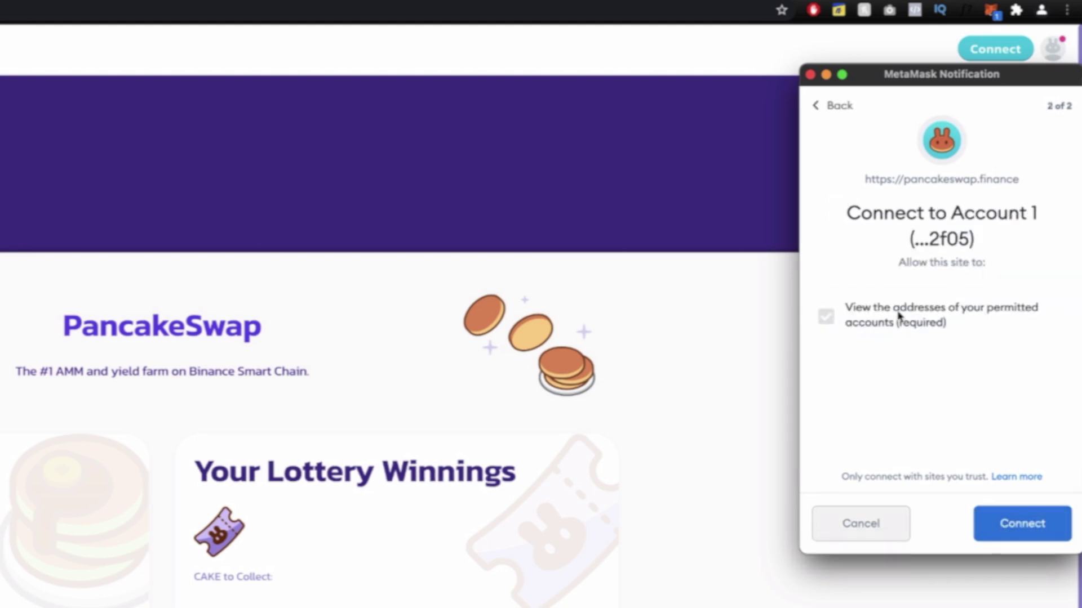
{"action": "left_click", "coordinate": [1009, 526]}
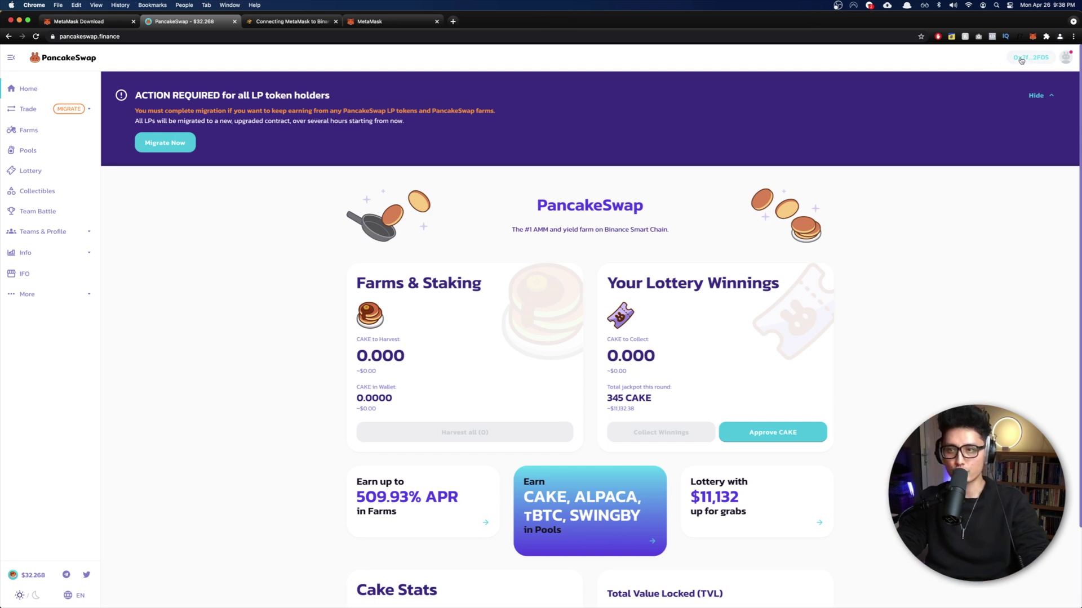
Step: Show the connected wallet's address in Your wallet and open it on BscScan
{"action": "left_click", "coordinate": [1048, 59]}
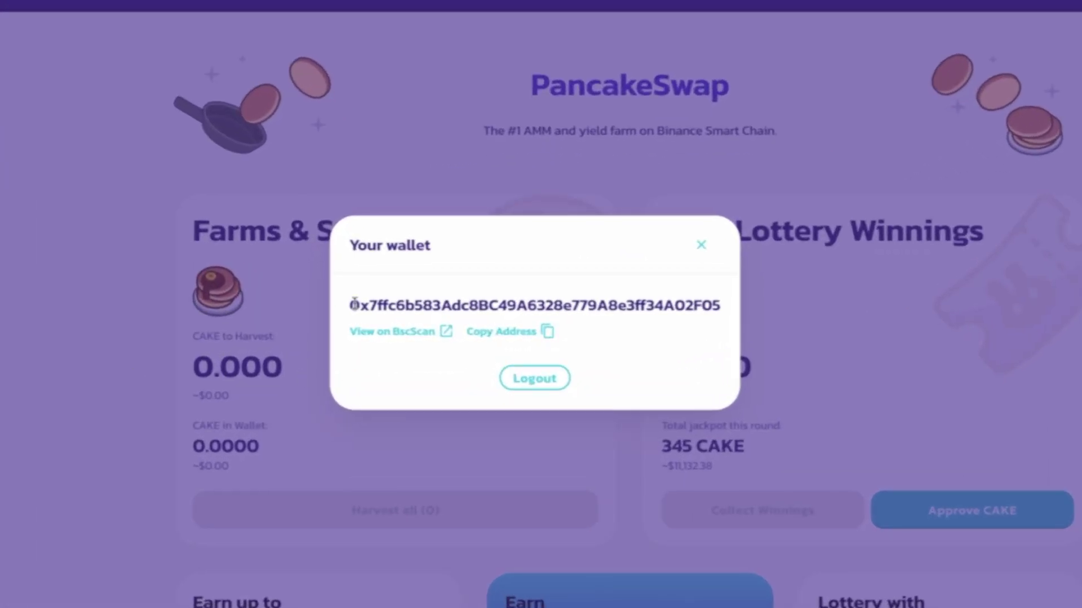
{"action": "left_click_drag", "start_coordinate": [353, 305], "coordinate": [673, 307]}
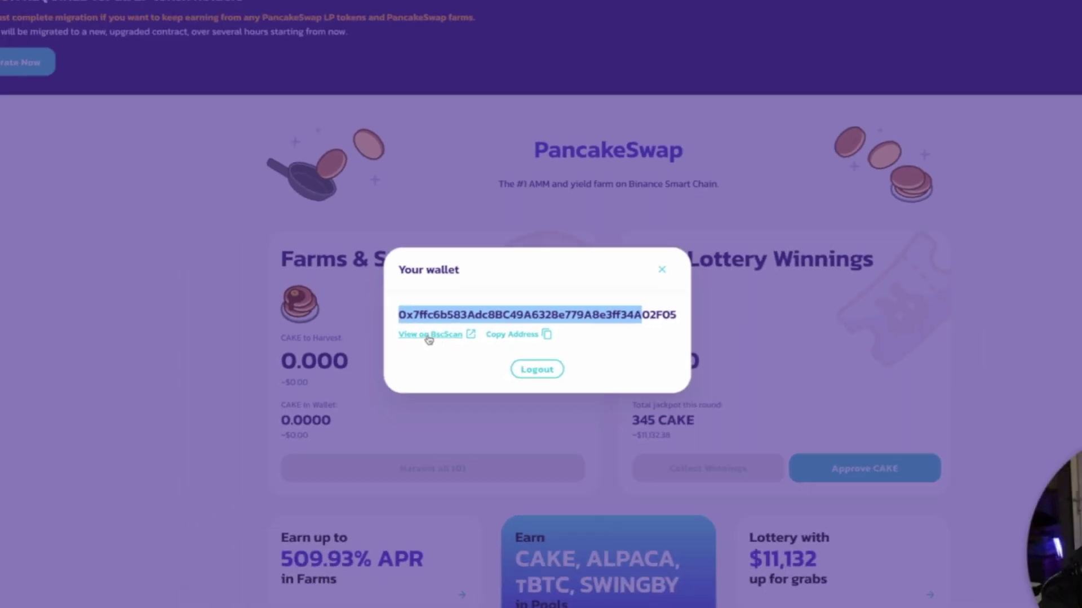
{"action": "left_click", "coordinate": [392, 333]}
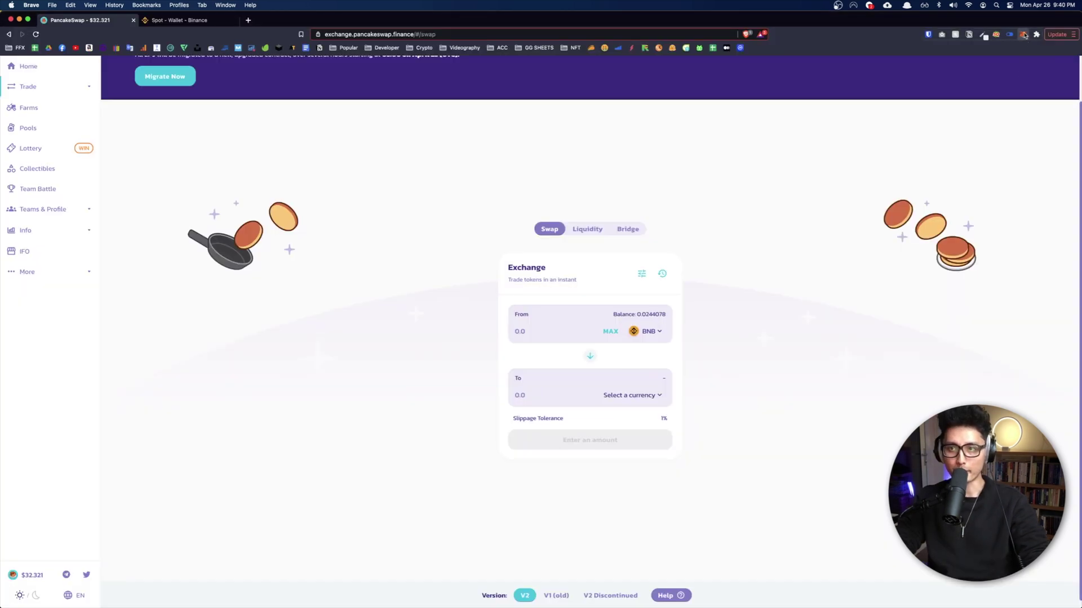
Step: Check the wallet's BNB balance, then start a BNB withdrawal on the Binance wallet page
{"action": "left_click", "coordinate": [1023, 34]}
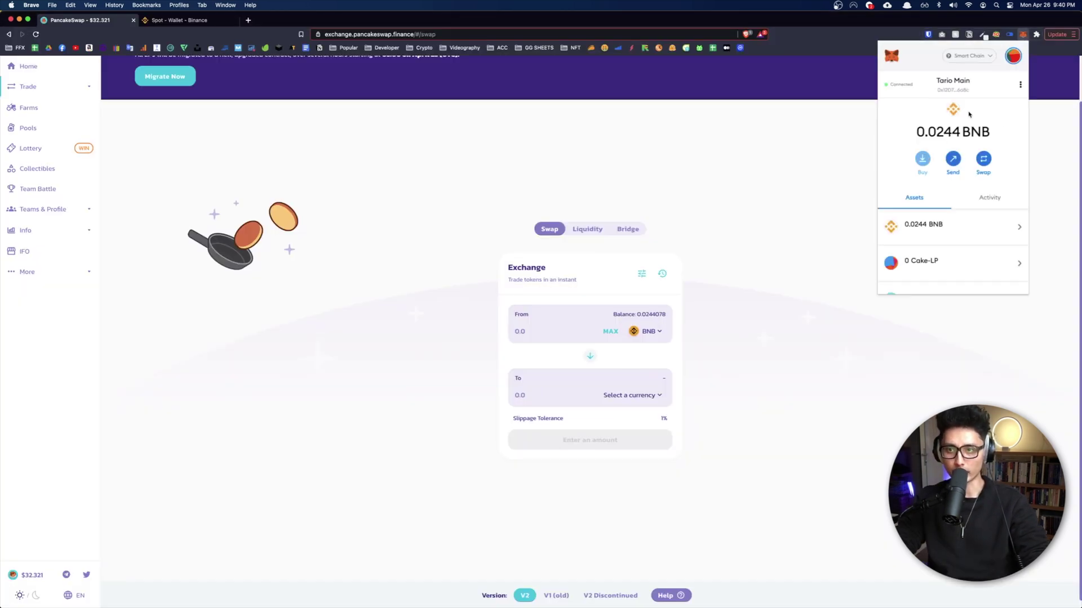
{"action": "left_click", "coordinate": [185, 21]}
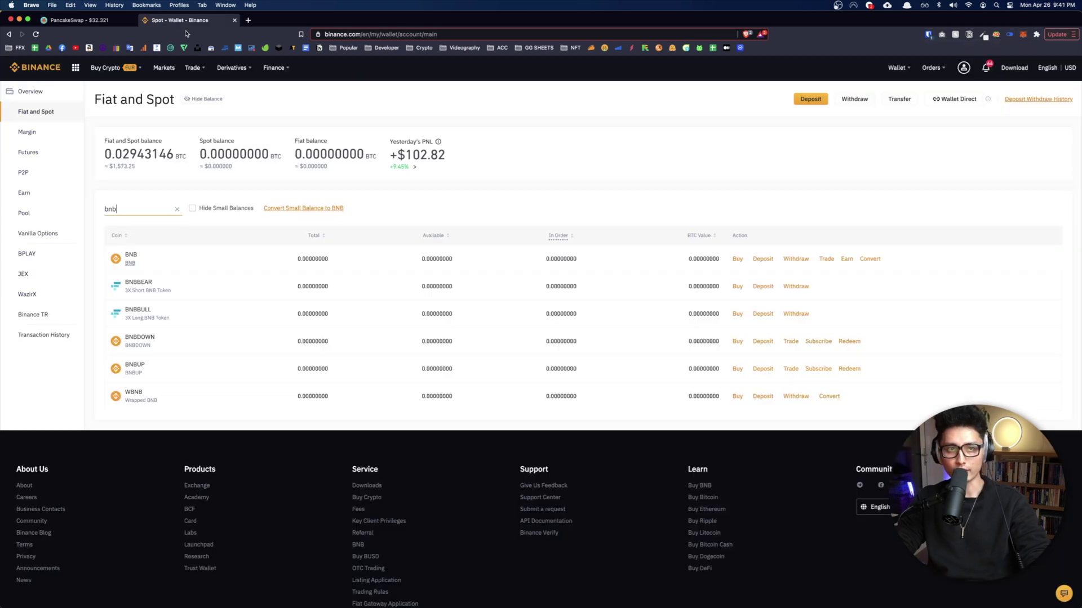
{"action": "mouse_move", "coordinate": [239, 67]}
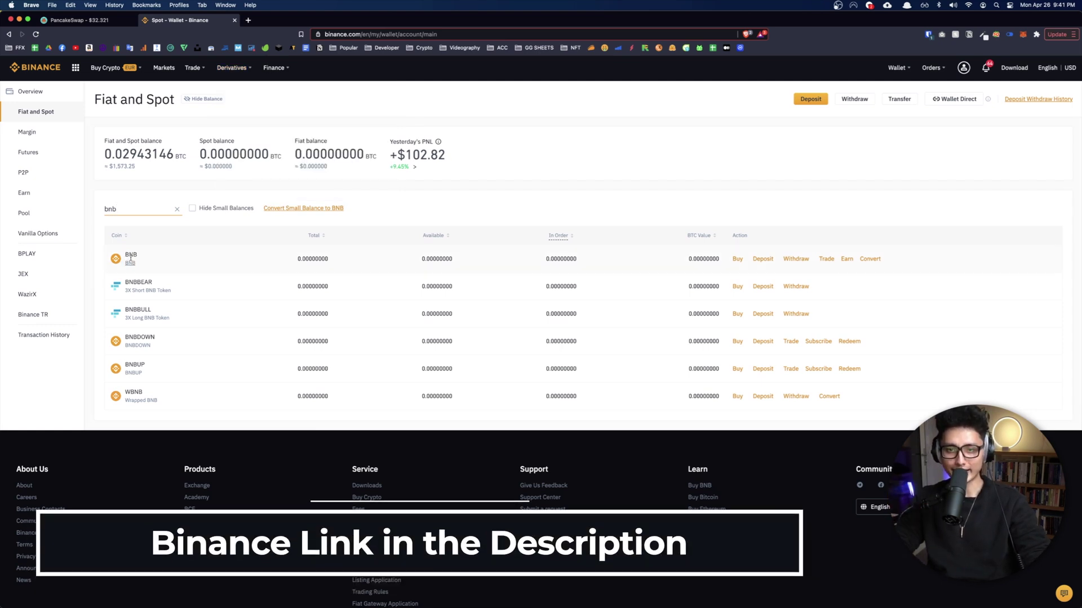
{"action": "left_click", "coordinate": [795, 259]}
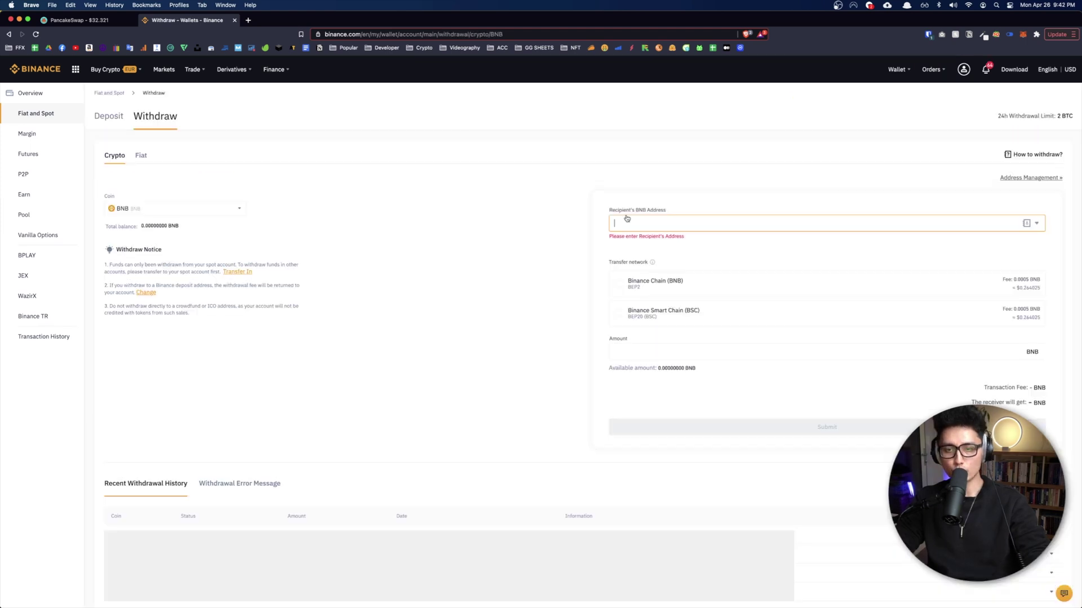
Step: Paste the copied MetaMask address as recipient, choose the BSC network, and return to PancakeSwap
{"action": "left_click", "coordinate": [670, 224]}
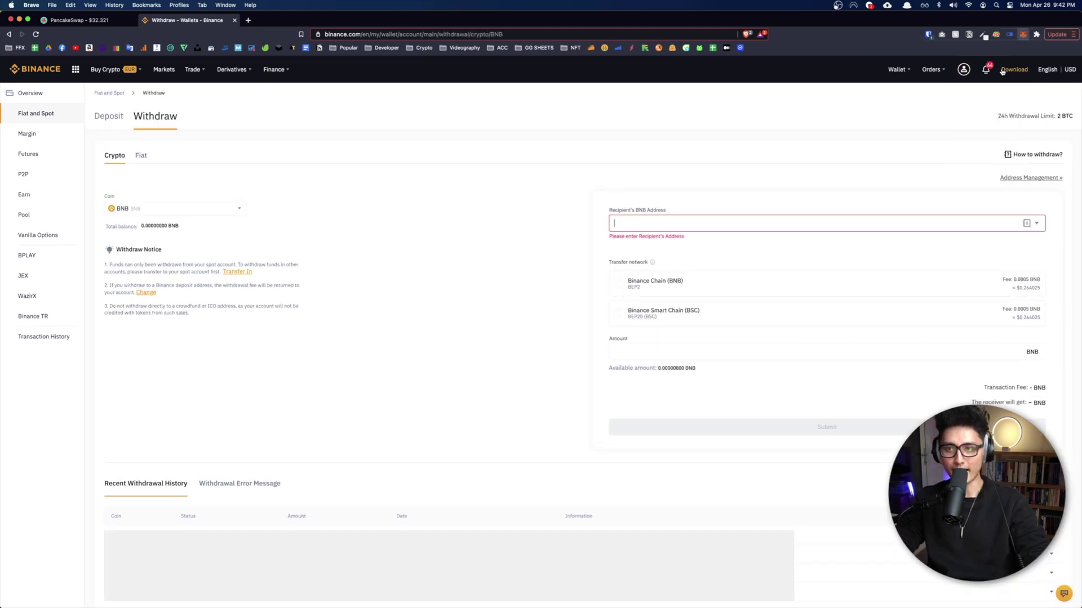
{"action": "left_click", "coordinate": [1022, 34]}
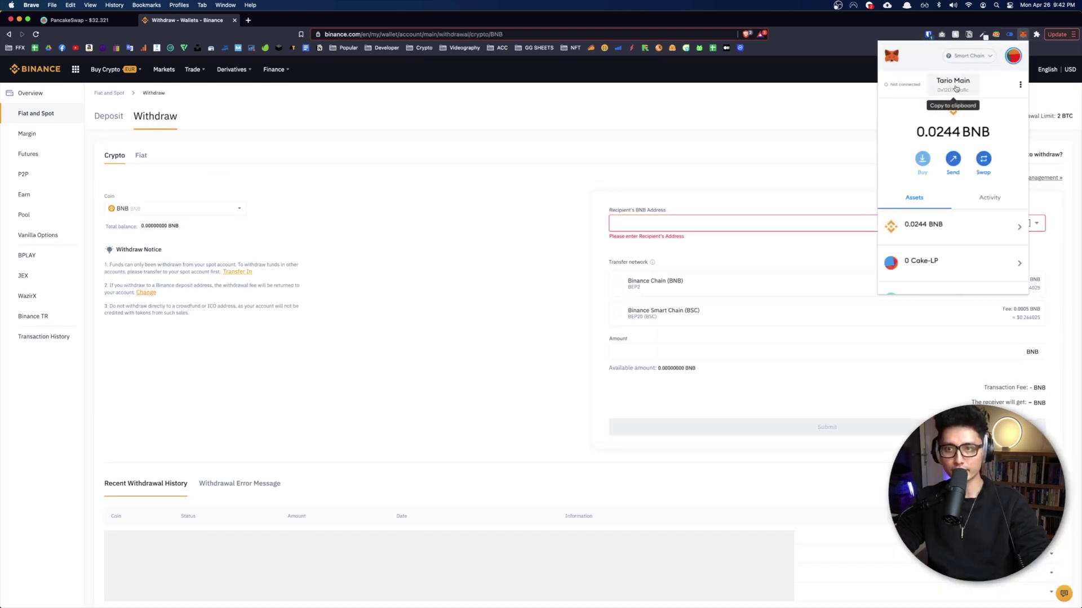
{"action": "left_click", "coordinate": [956, 89]}
{"action": "left_click", "coordinate": [687, 227]}
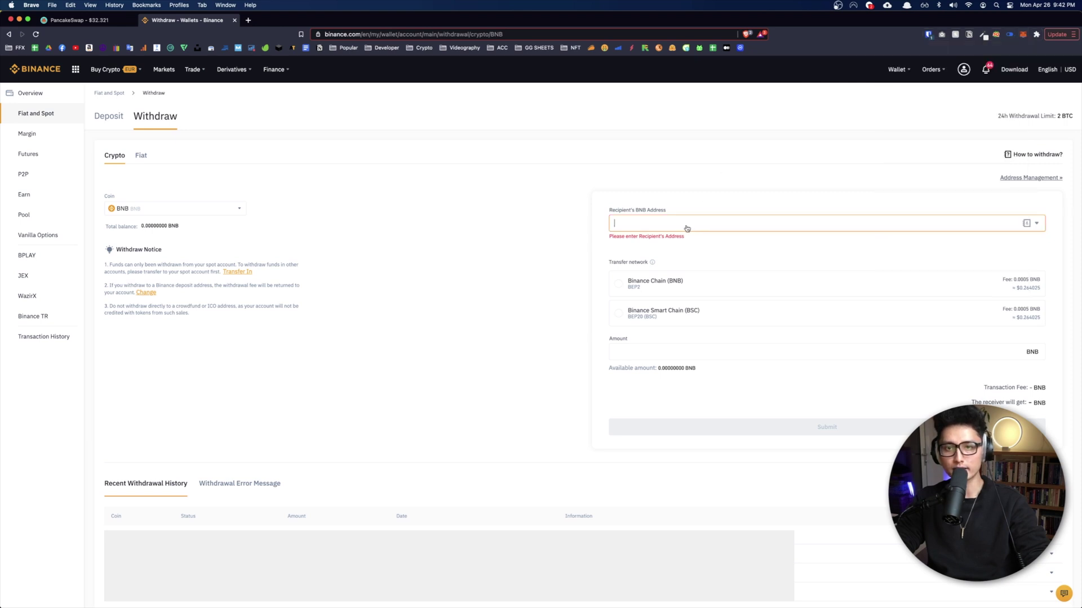
{"action": "key", "text": "super+v"}
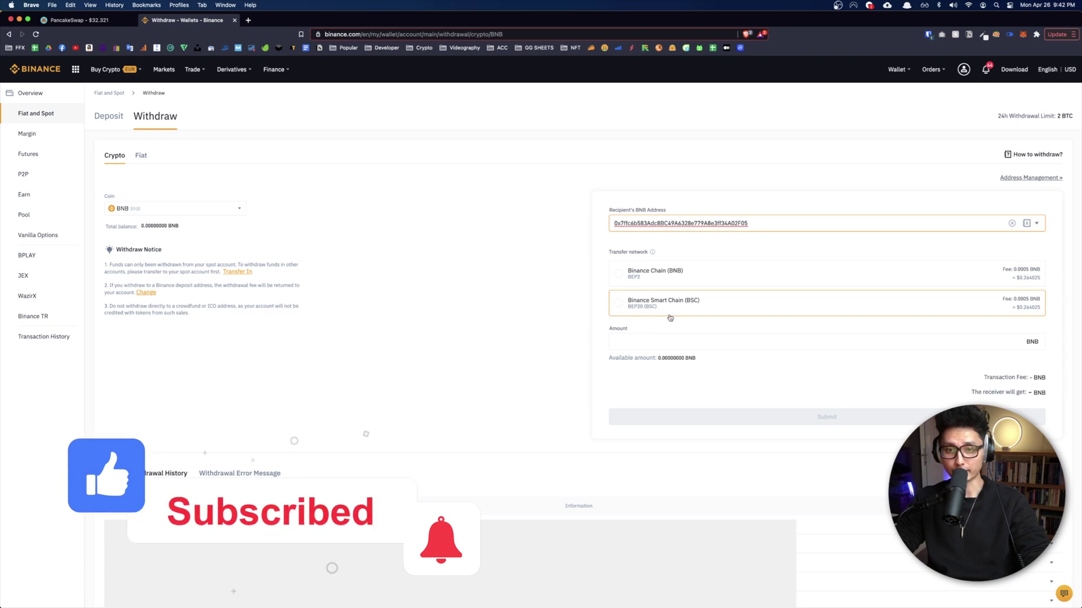
{"action": "left_click", "coordinate": [648, 307]}
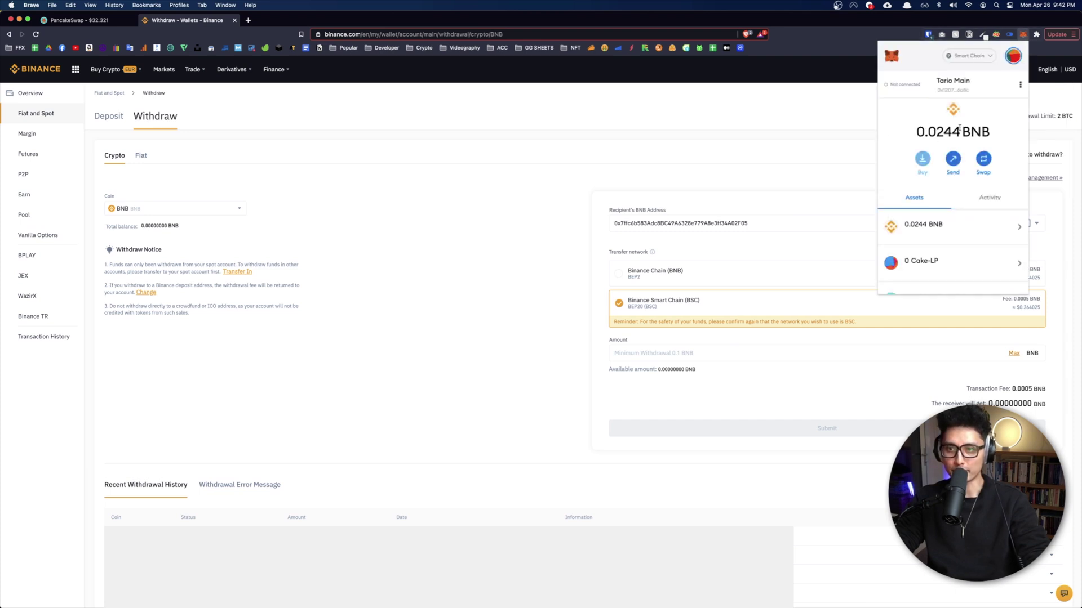
{"action": "left_click", "coordinate": [484, 276]}
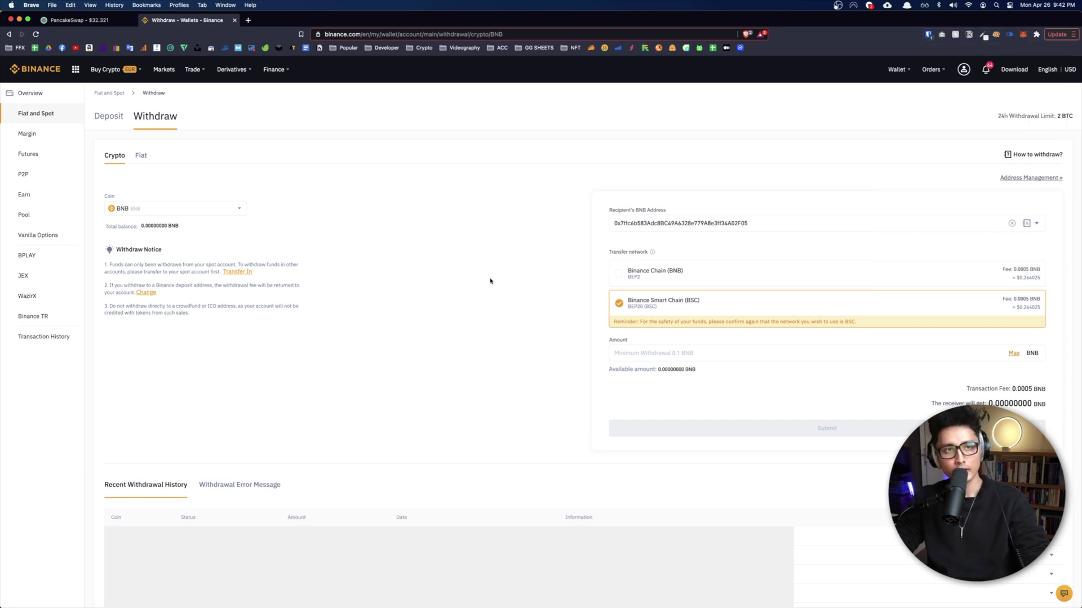
{"action": "key", "text": "ctrl+shift+Tab"}
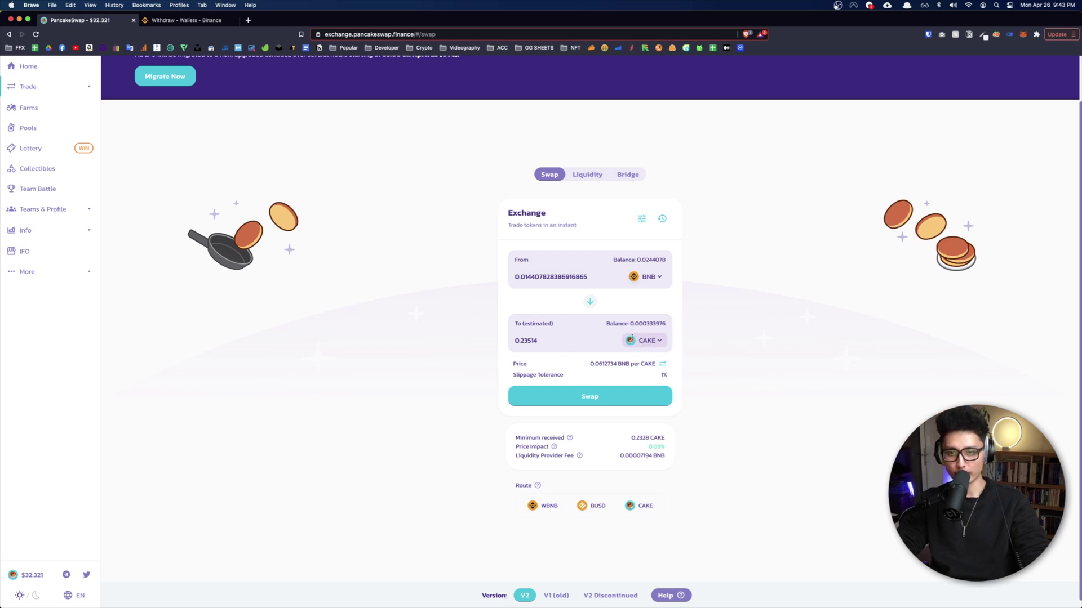
{"action": "scroll", "coordinate": [339, 295], "scroll_direction": "up", "scroll_amount": 3}
{"action": "left_click", "coordinate": [37, 165]}
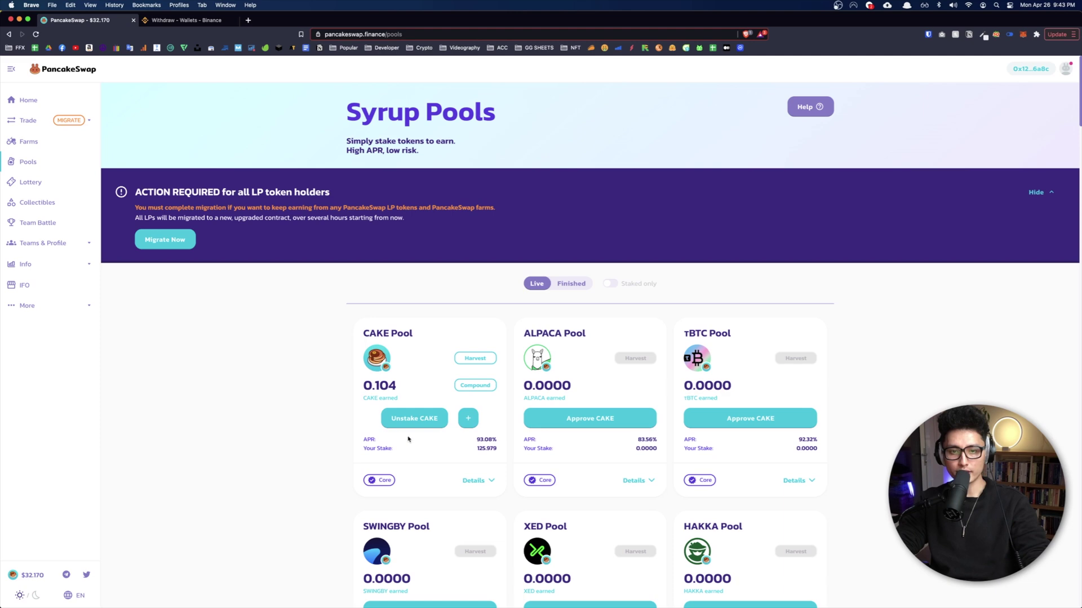
{"action": "scroll", "coordinate": [420, 448], "scroll_direction": "up", "scroll_amount": 5}
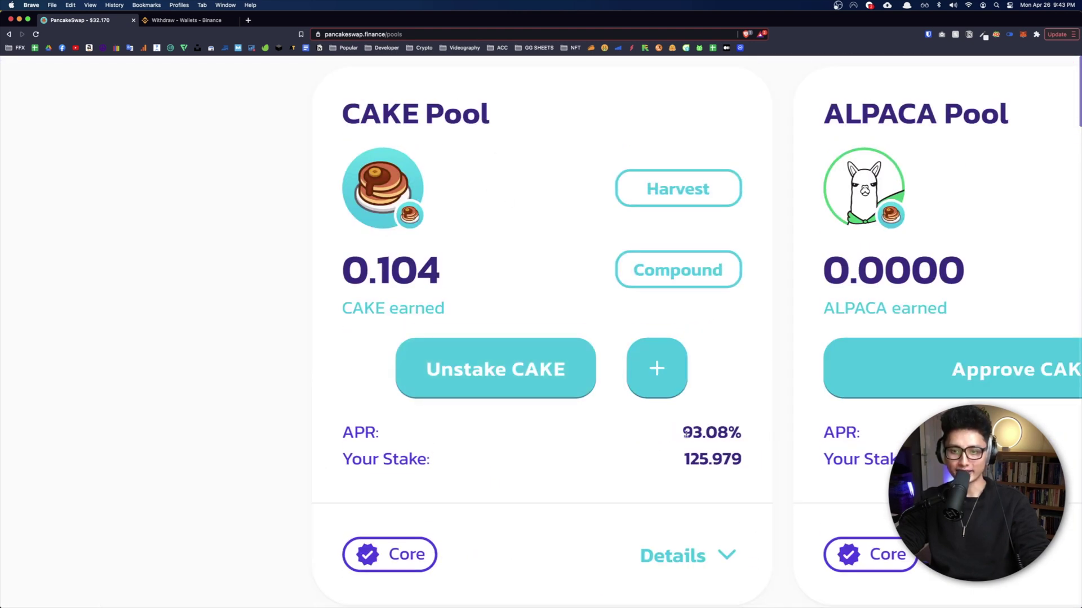
{"action": "left_click_drag", "start_coordinate": [686, 432], "coordinate": [741, 432]}
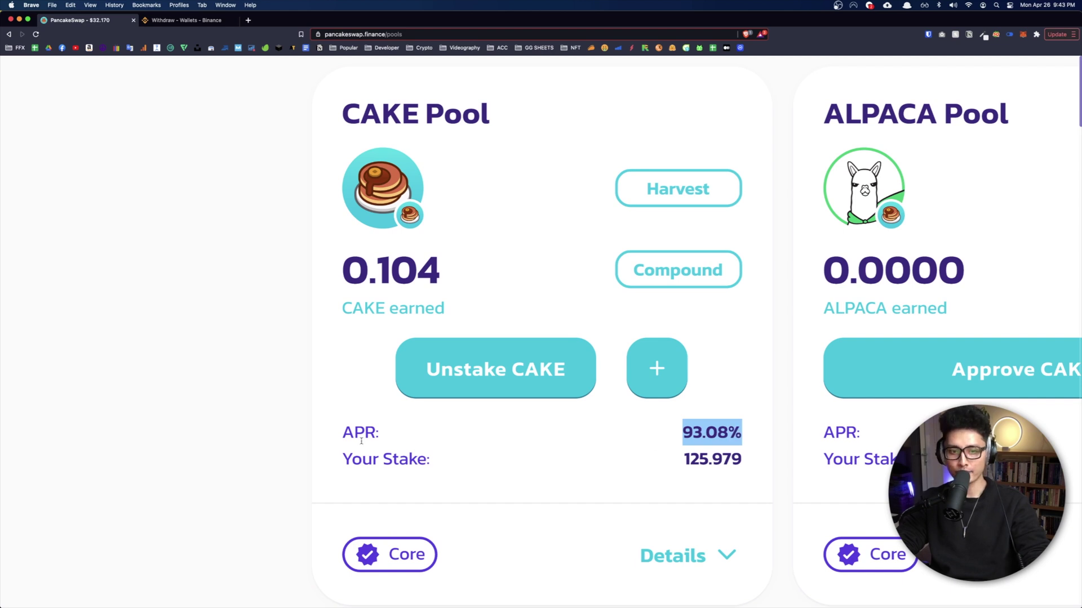
{"action": "left_click_drag", "start_coordinate": [342, 433], "coordinate": [388, 447]}
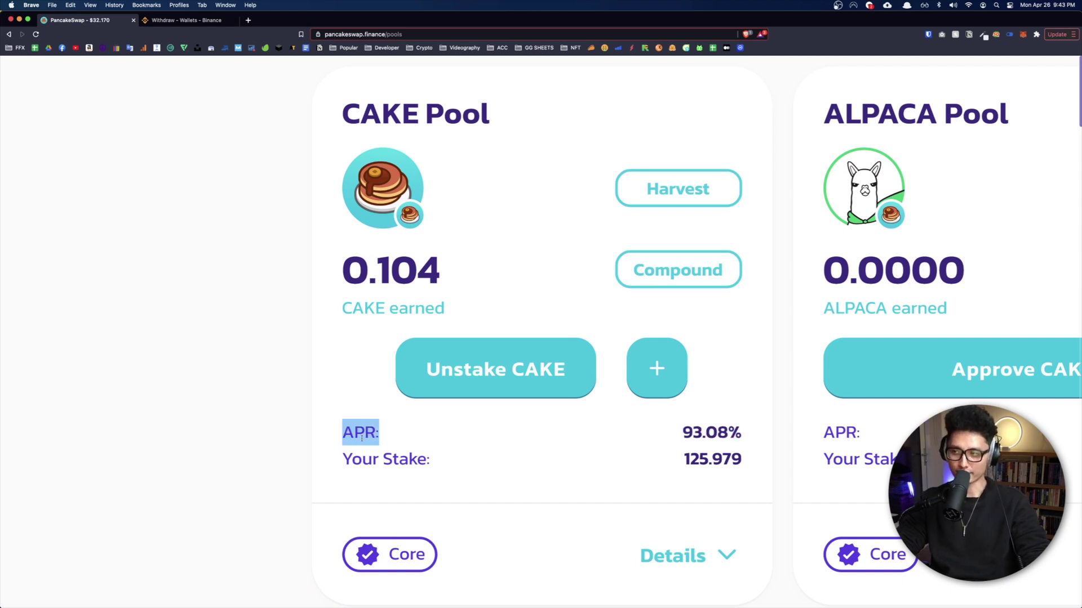
{"action": "key", "text": "super+0"}
{"action": "scroll", "coordinate": [406, 450], "scroll_direction": "down", "scroll_amount": 3}
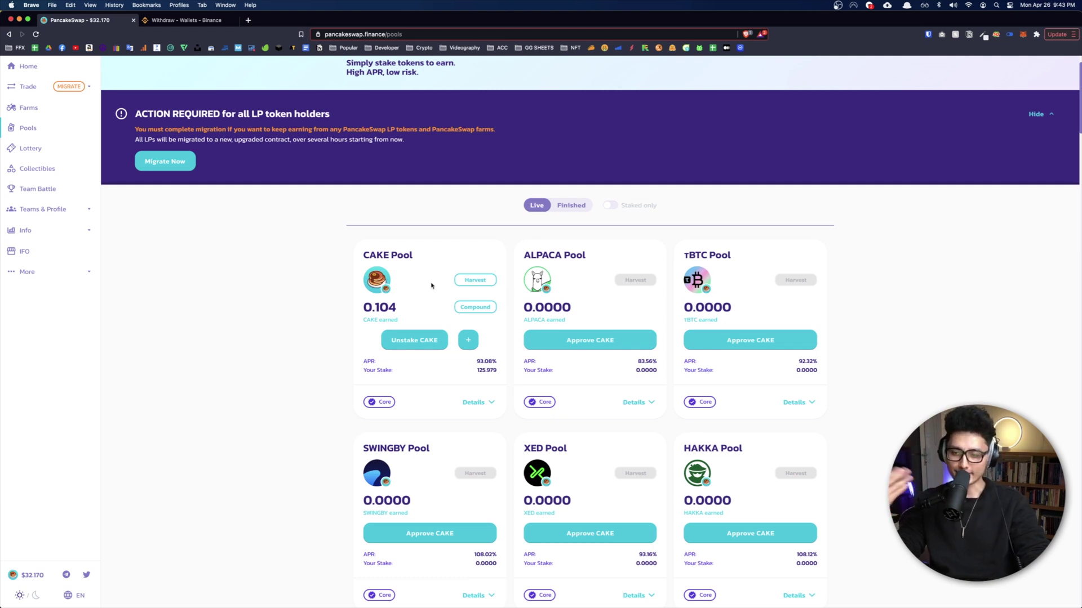
{"action": "left_click", "coordinate": [1023, 34]}
Step: Compound the 0.104 earned CAKE into the CAKE Pool and approve the transaction in MetaMask
{"action": "left_click", "coordinate": [914, 377]}
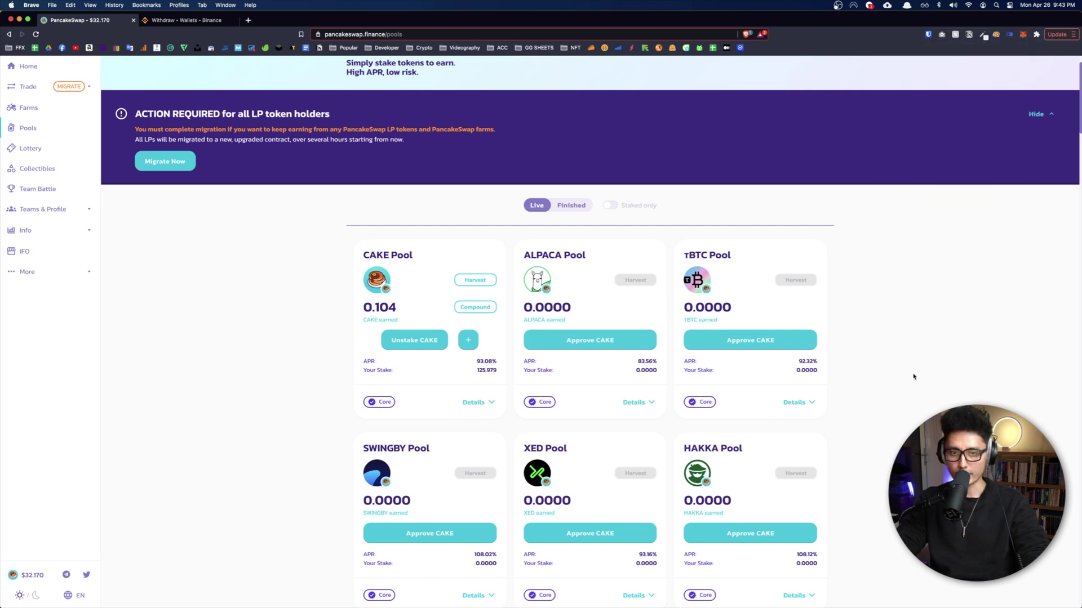
{"action": "double_click", "coordinate": [383, 310]}
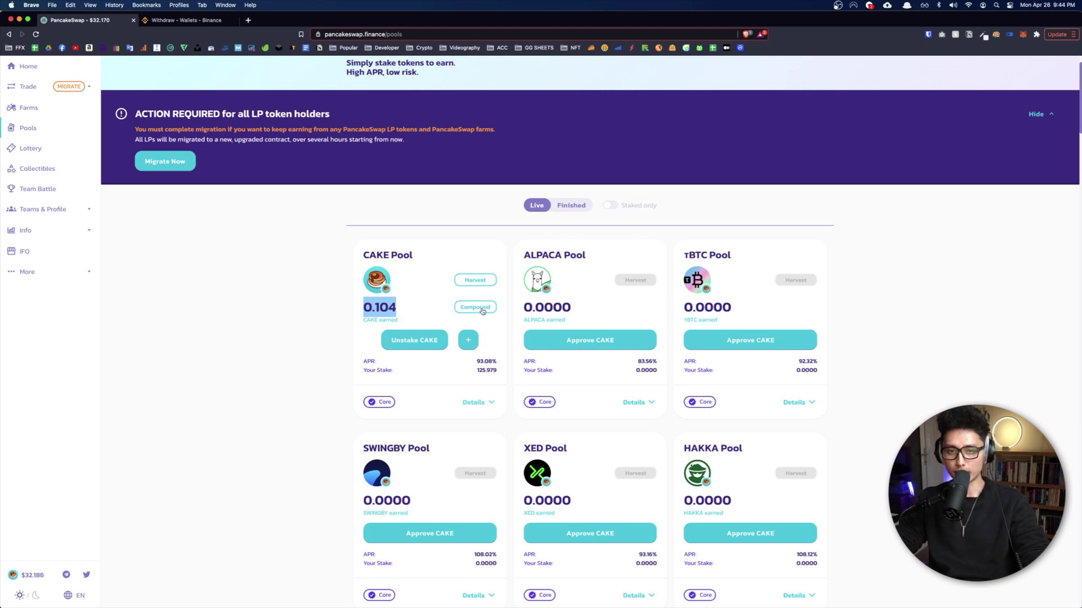
{"action": "left_click", "coordinate": [483, 310]}
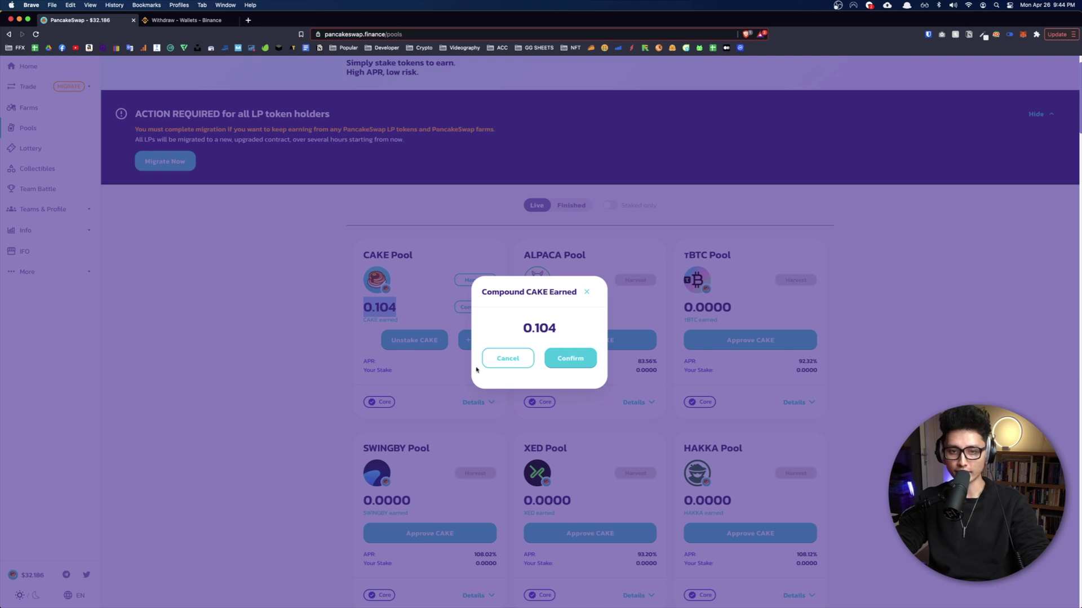
{"action": "left_click", "coordinate": [575, 365]}
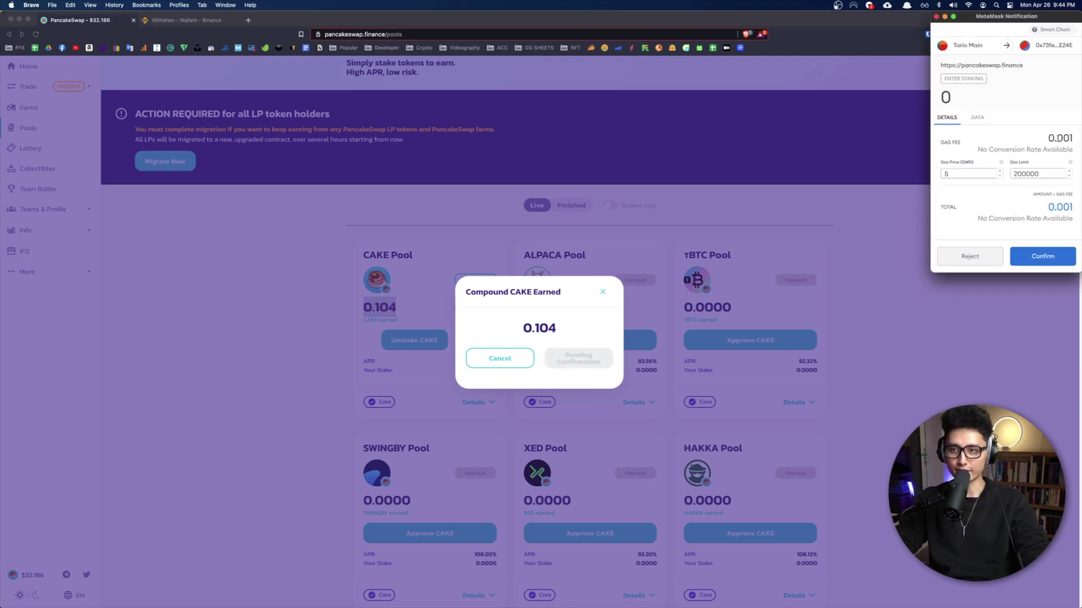
{"action": "left_click_drag", "start_coordinate": [1042, 206], "coordinate": [1071, 206]}
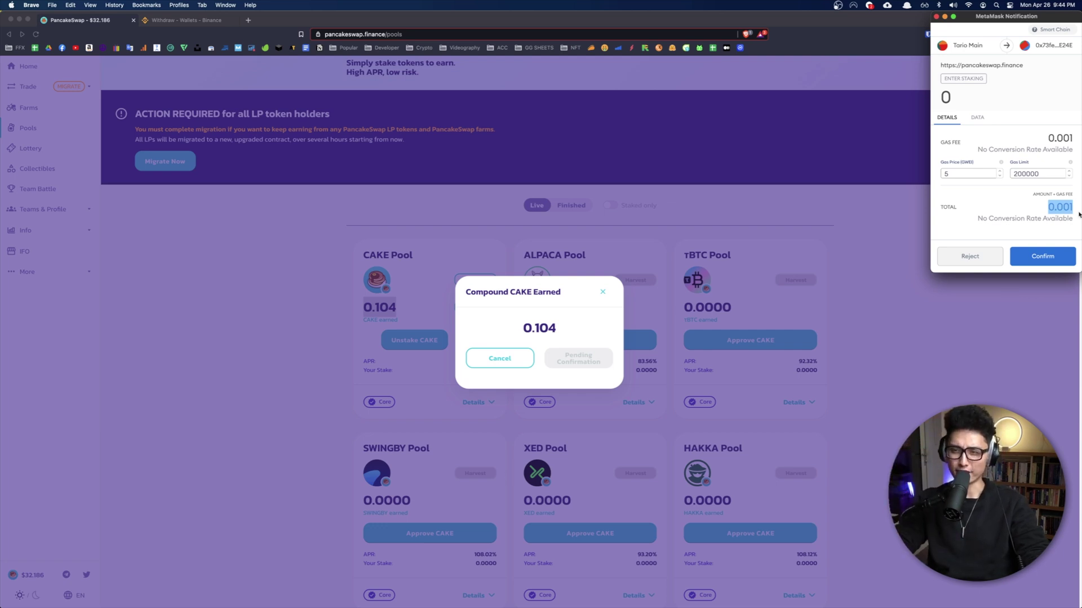
{"action": "left_click", "coordinate": [1038, 261]}
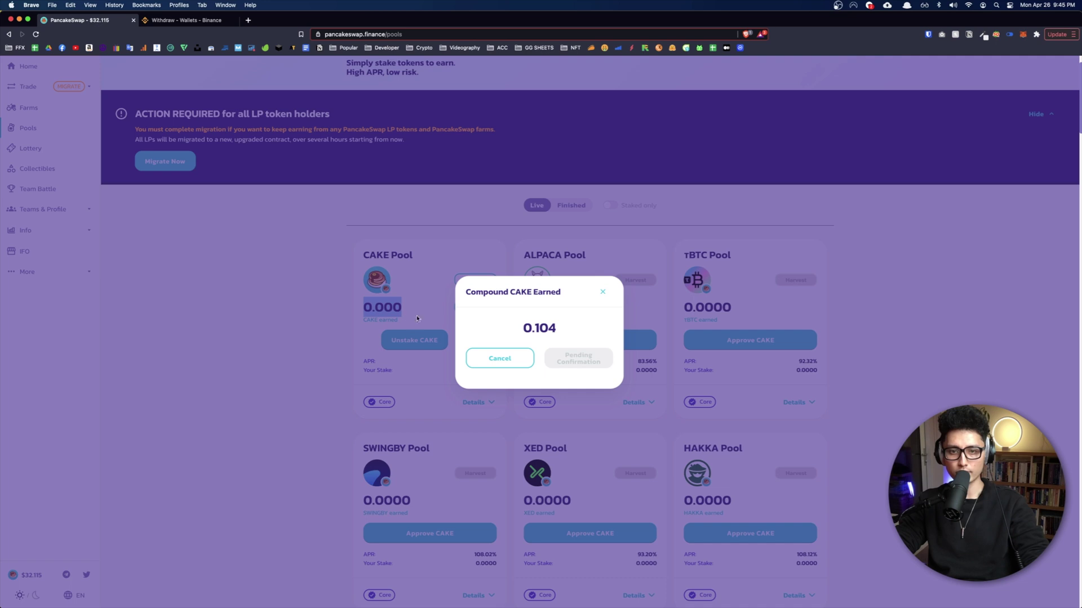
{"action": "left_click", "coordinate": [512, 356]}
Step: Review the CAKE Pool's staked amount after compounding
{"action": "scroll", "coordinate": [484, 379], "scroll_direction": "up", "scroll_amount": 5}
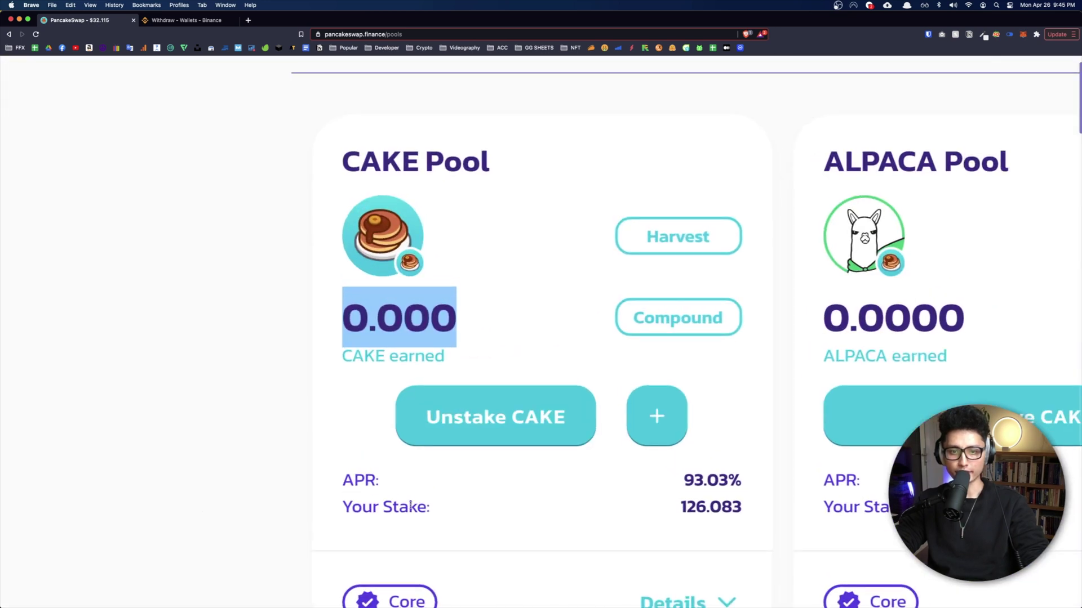
{"action": "left_click_drag", "start_coordinate": [361, 507], "coordinate": [447, 509]}
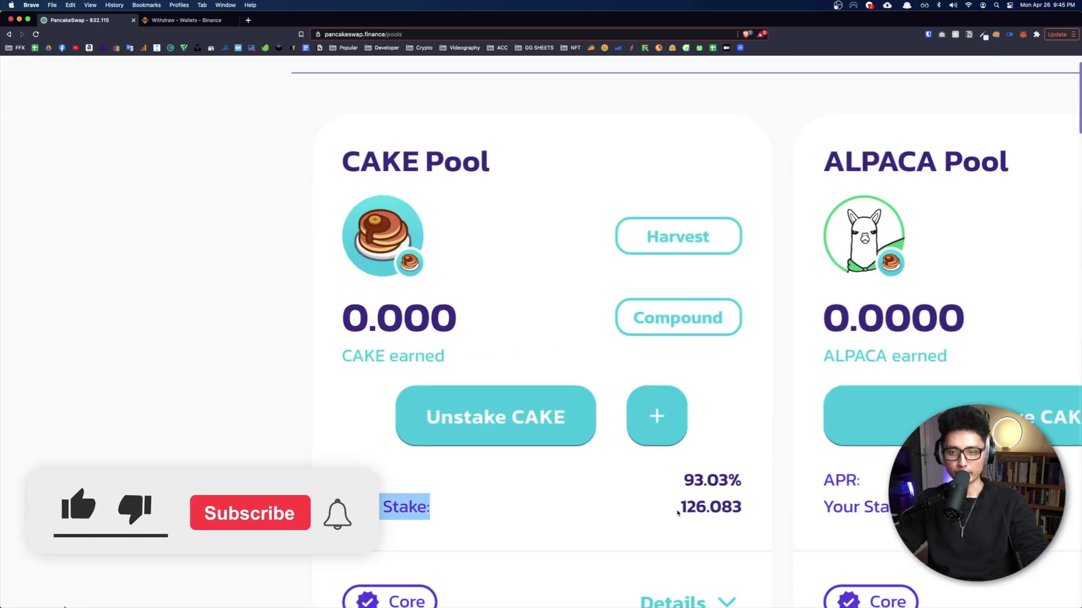
{"action": "scroll", "coordinate": [701, 509], "scroll_direction": "down", "scroll_amount": 5}
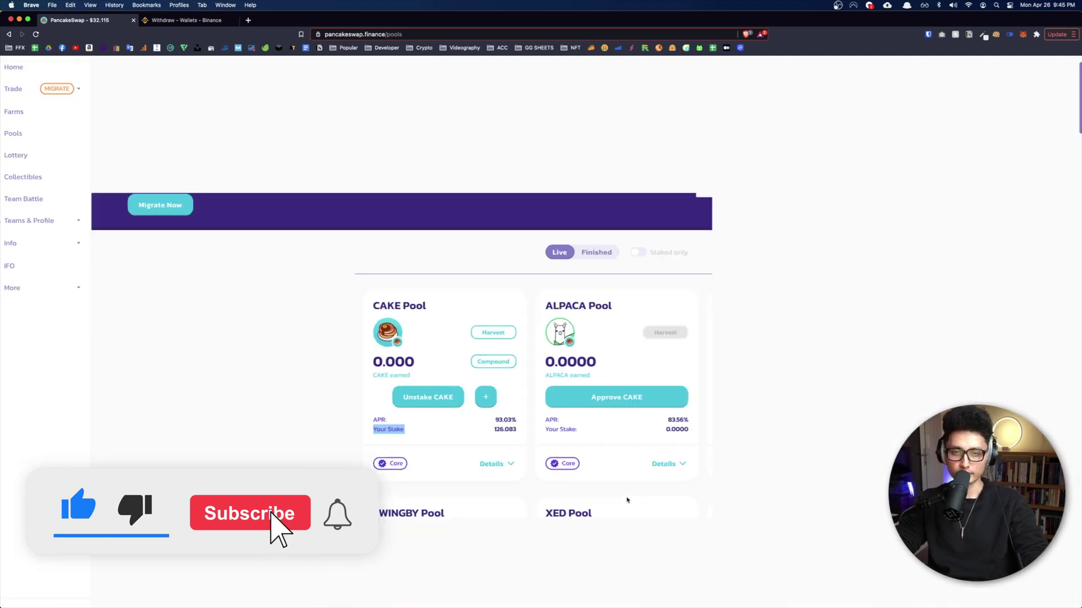
{"action": "scroll", "coordinate": [285, 403], "scroll_direction": "down", "scroll_amount": 3}
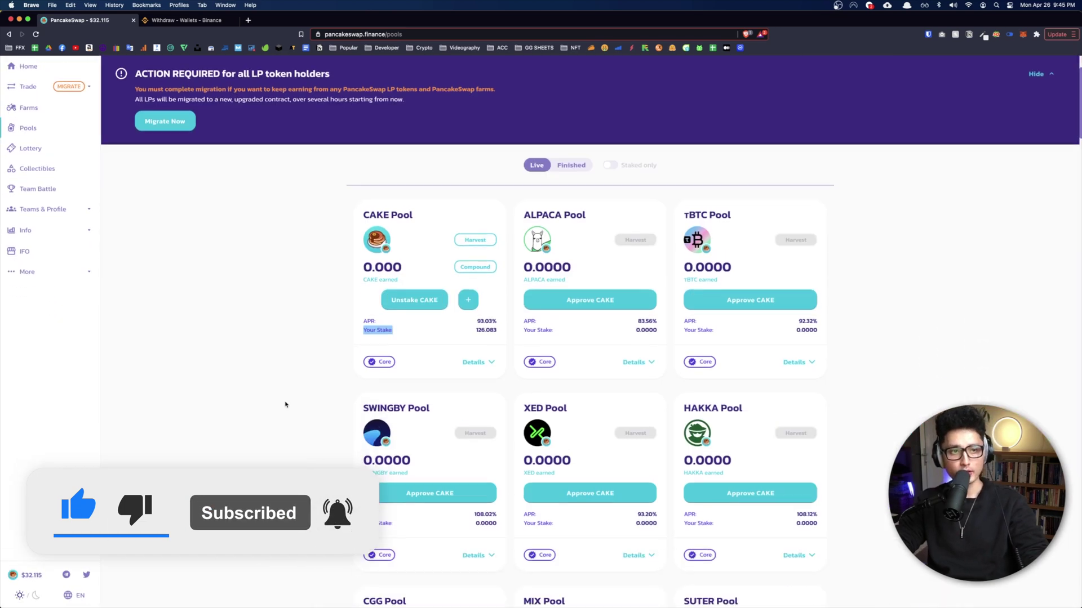
{"action": "scroll", "coordinate": [285, 403], "scroll_direction": "up", "scroll_amount": 3}
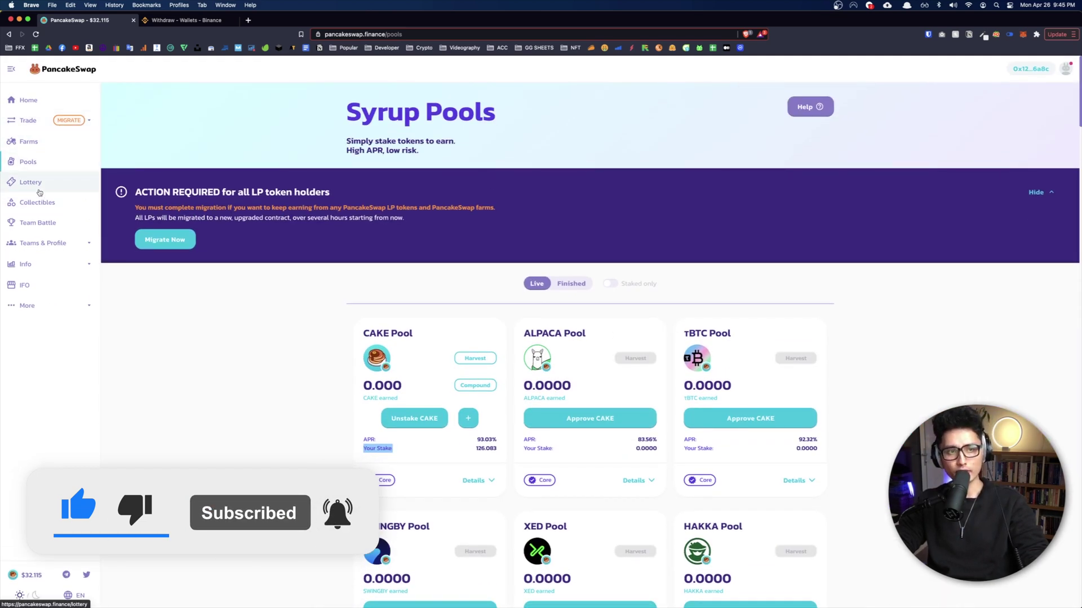
Step: Browse the CAKE Lottery page
{"action": "left_click", "coordinate": [38, 188]}
{"action": "scroll", "coordinate": [652, 417], "scroll_direction": "down", "scroll_amount": 1}
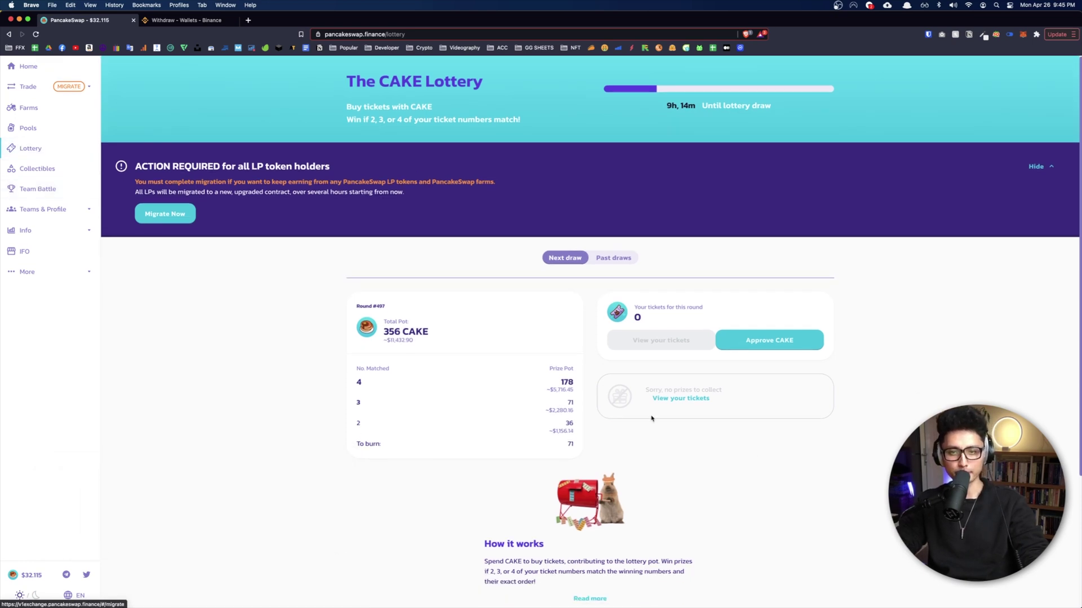
{"action": "scroll", "coordinate": [725, 448], "scroll_direction": "down", "scroll_amount": 3}
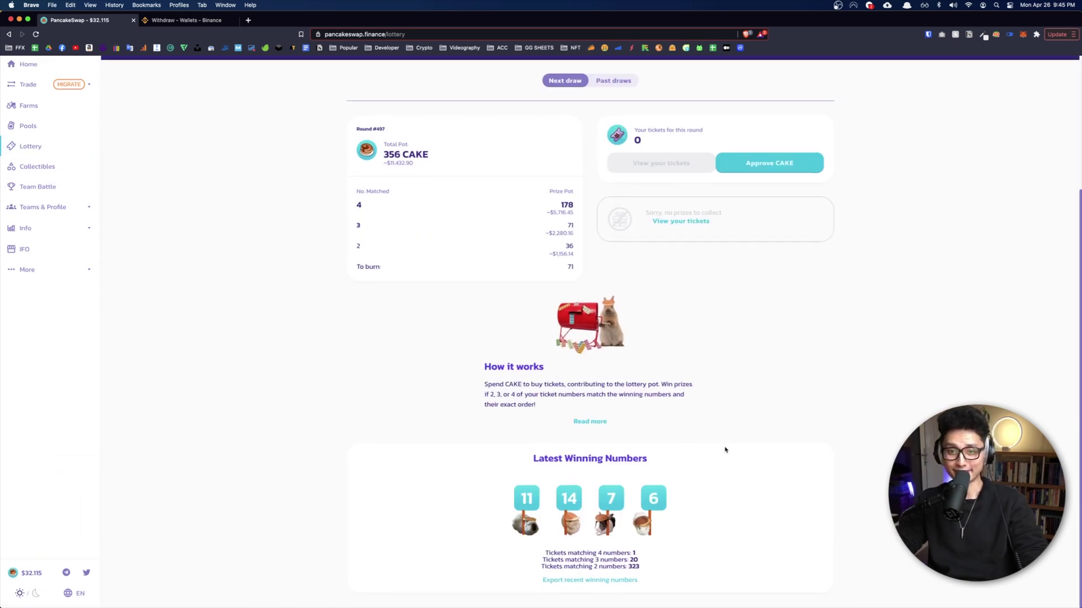
{"action": "scroll", "coordinate": [725, 448], "scroll_direction": "up", "scroll_amount": 4}
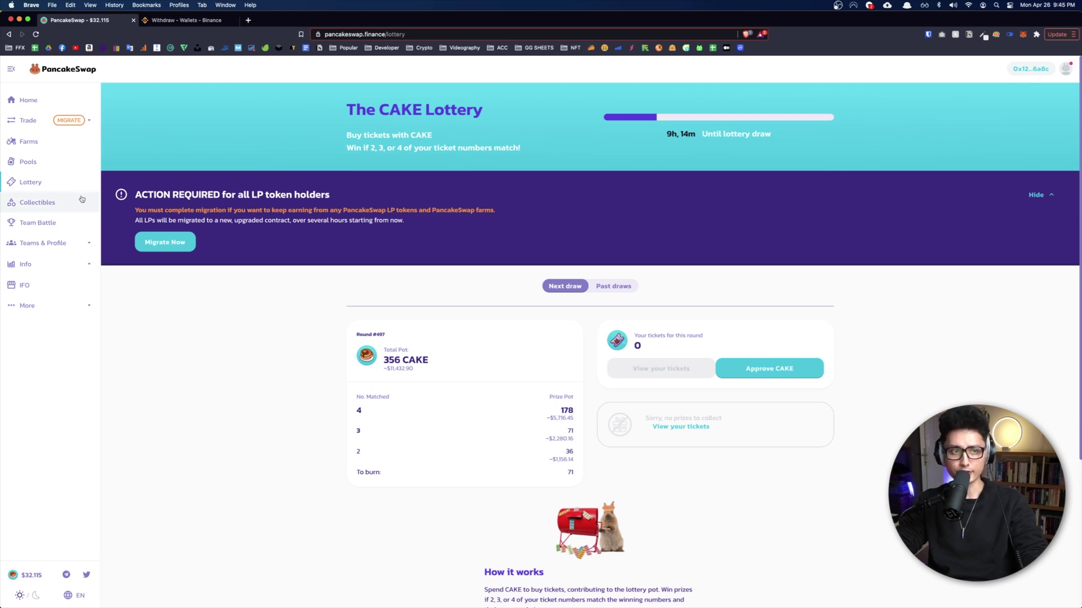
Step: Browse the Pancake Collectibles page
{"action": "left_click", "coordinate": [2, 206]}
{"action": "scroll", "coordinate": [432, 196], "scroll_direction": "down", "scroll_amount": 1}
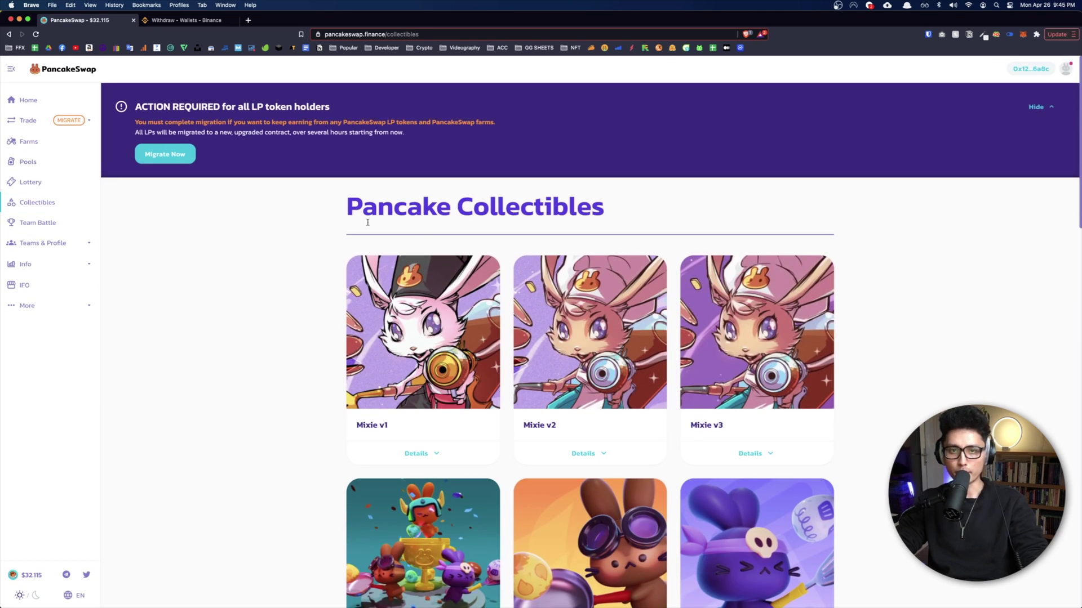
{"action": "scroll", "coordinate": [920, 398], "scroll_direction": "down", "scroll_amount": 8}
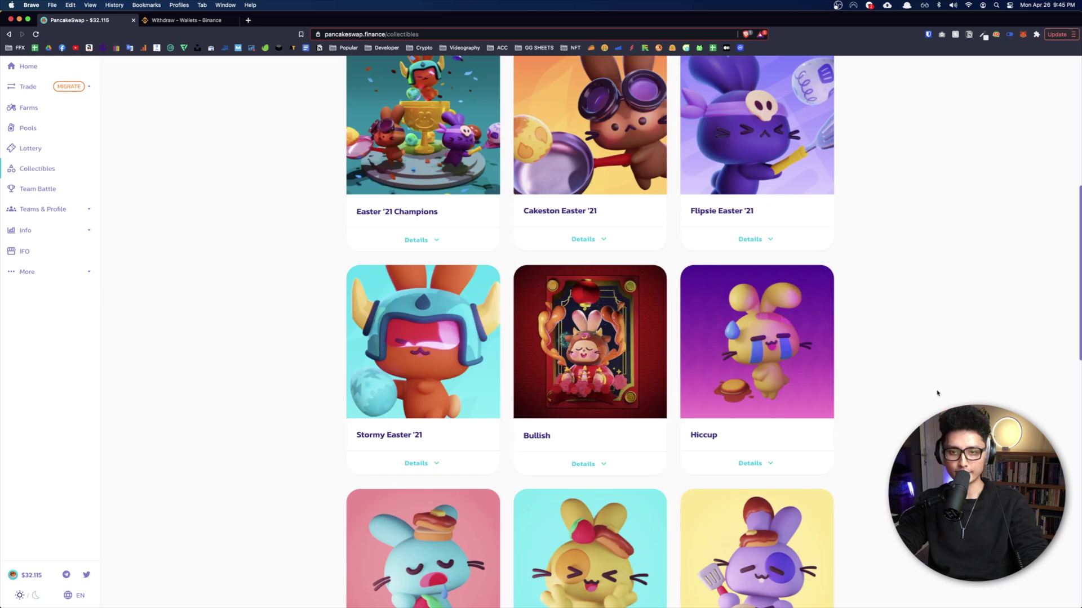
{"action": "scroll", "coordinate": [939, 392], "scroll_direction": "down", "scroll_amount": 7}
{"action": "scroll", "coordinate": [930, 381], "scroll_direction": "up", "scroll_amount": 15}
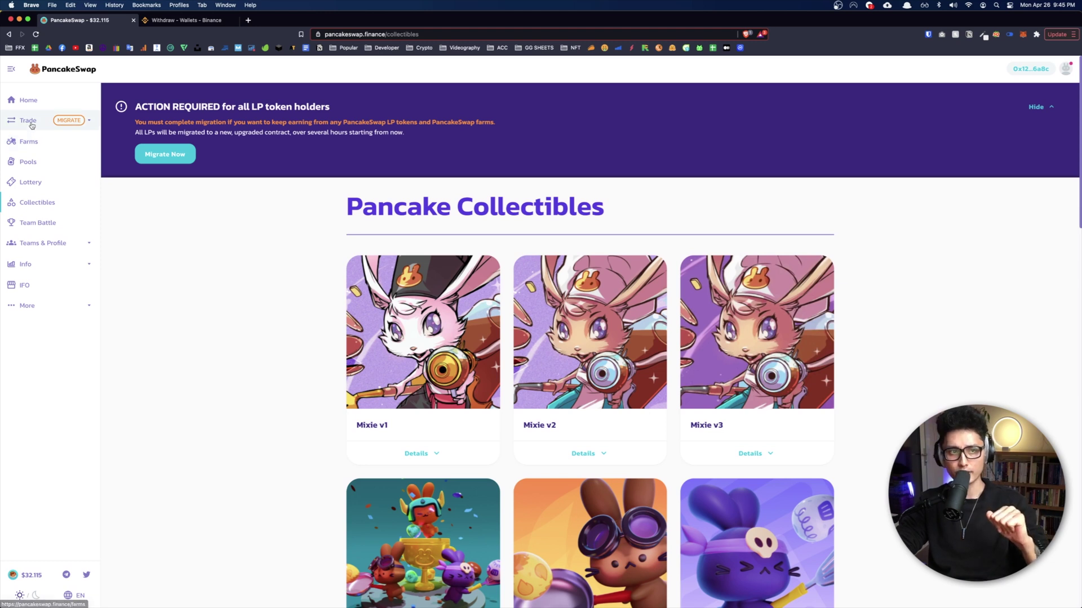
{"action": "left_click", "coordinate": [31, 121]}
Step: Open the Exchange page and view the receive-token list without choosing a currency
{"action": "left_click", "coordinate": [31, 161]}
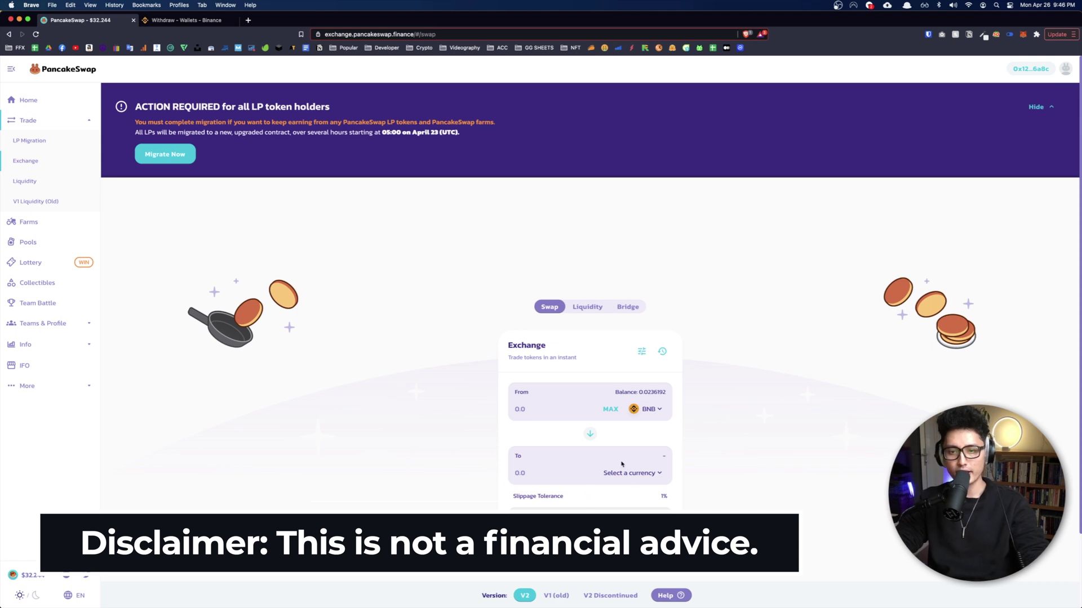
{"action": "left_click", "coordinate": [637, 474]}
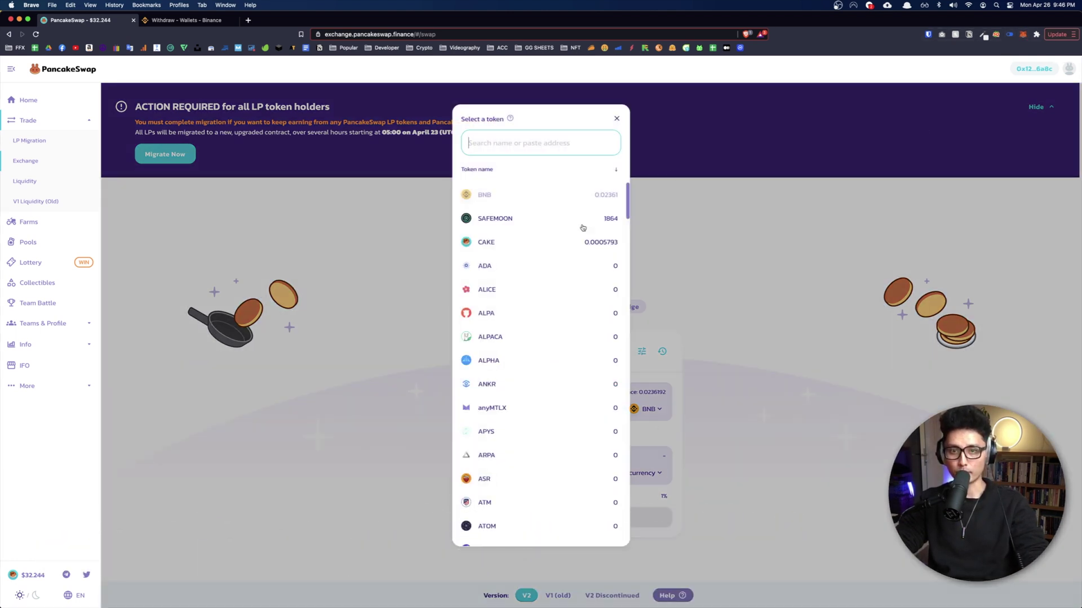
{"action": "left_click", "coordinate": [741, 394]}
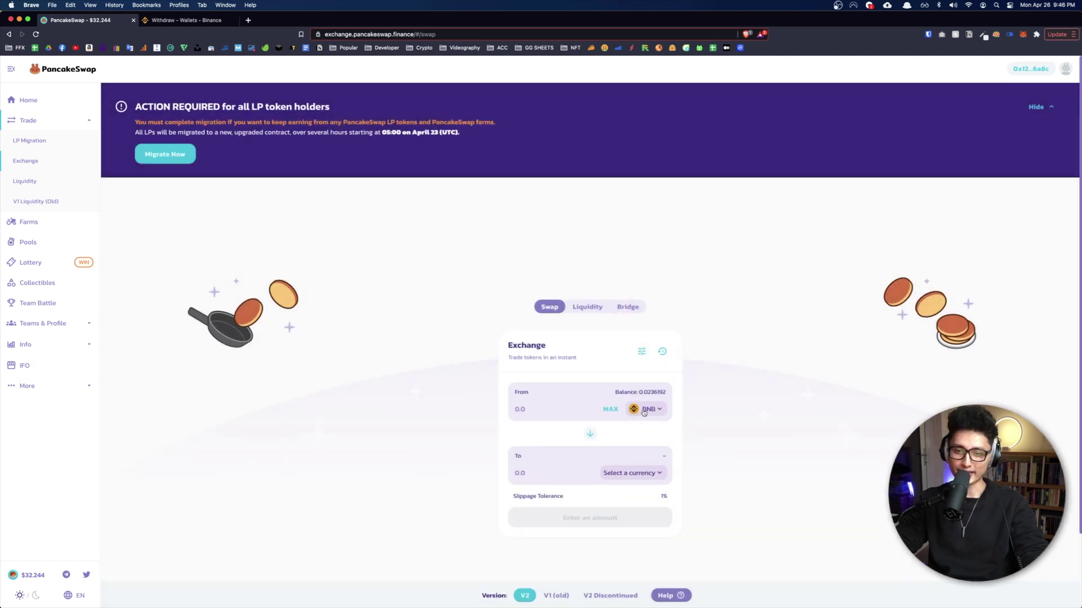
Step: Look over the Liquidity page's LP tokens information, then go back to Syrup Pools
{"action": "left_click", "coordinate": [31, 182]}
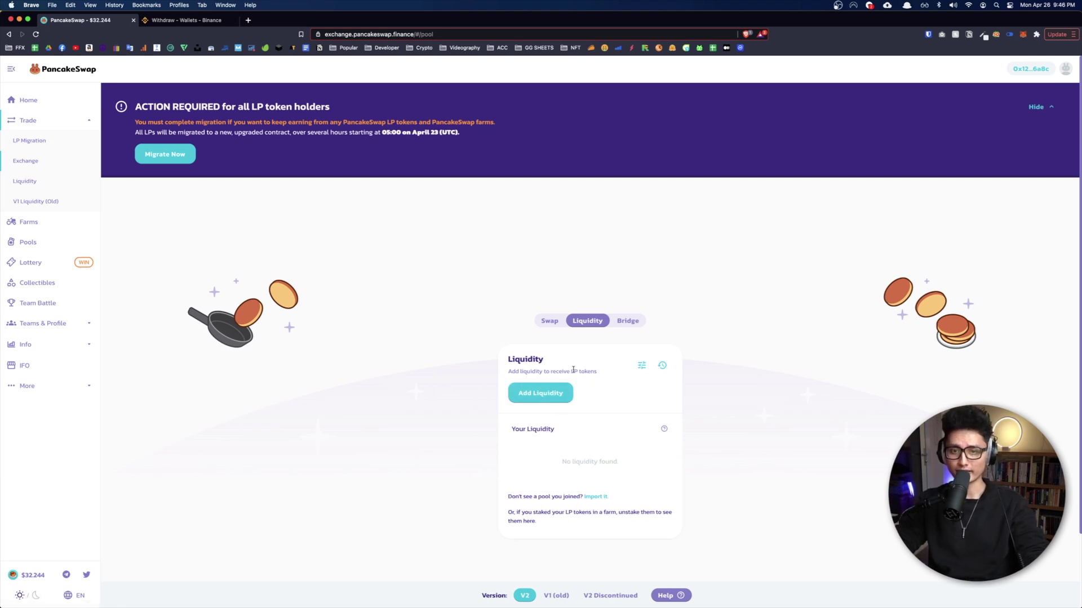
{"action": "left_click_drag", "start_coordinate": [571, 370], "coordinate": [603, 373]}
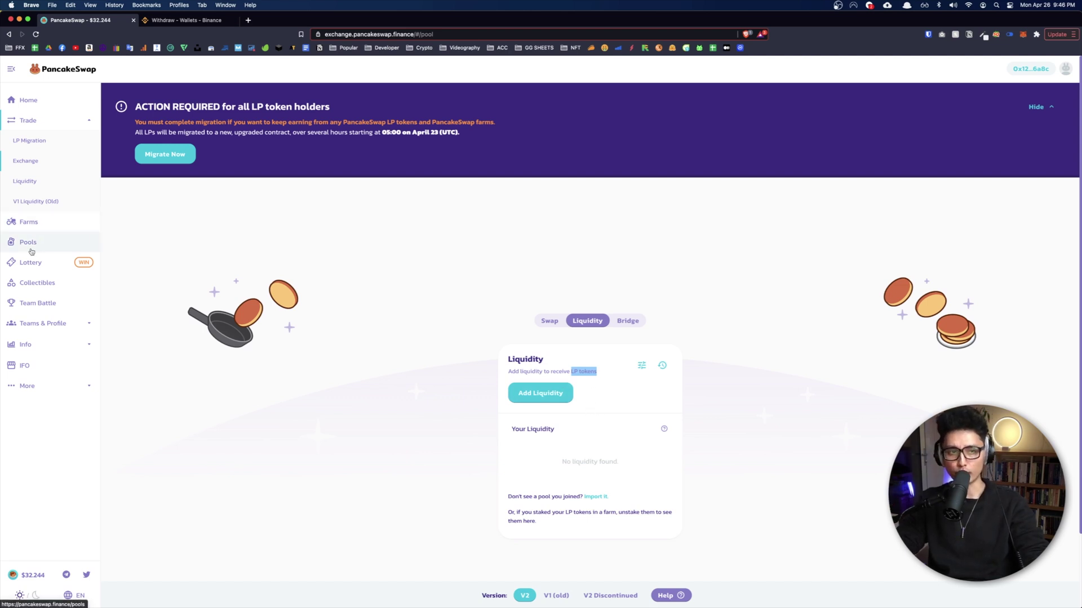
{"action": "left_click", "coordinate": [54, 237]}
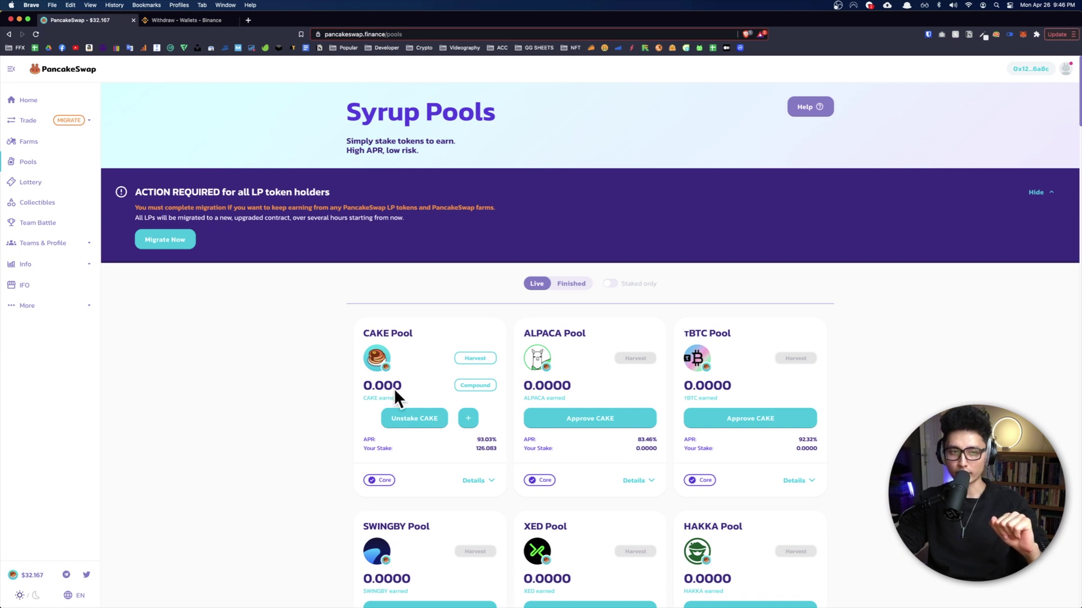
Step: Go to the Farms page from the left sidebar
{"action": "left_click", "coordinate": [30, 141]}
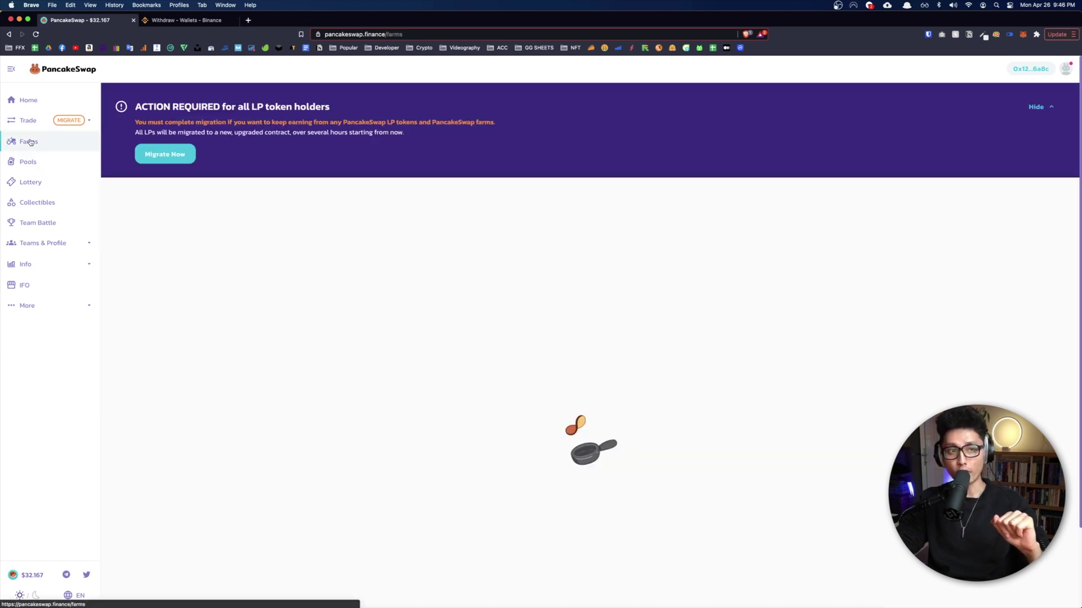